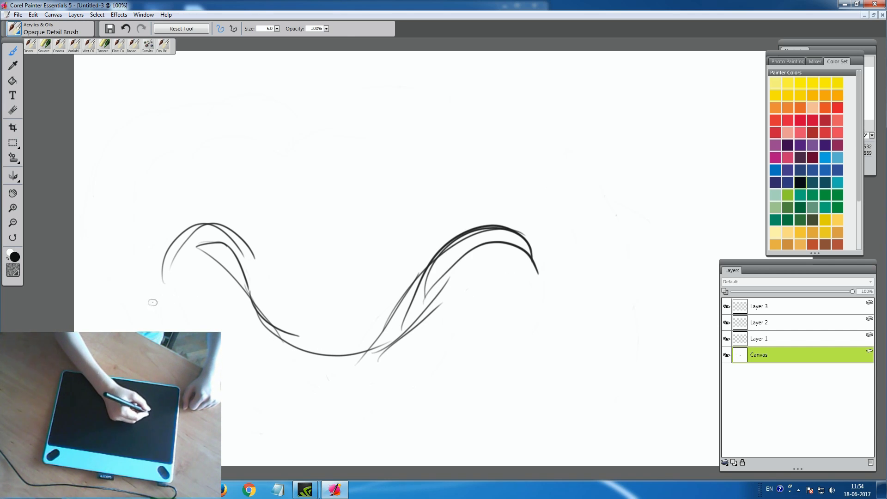
# - Sketch the folded front petal's upper edge in black and the rounded bud sitting in its middle dip
pyautogui.moveTo(214, 188); pyautogui.dragTo(286, 209)
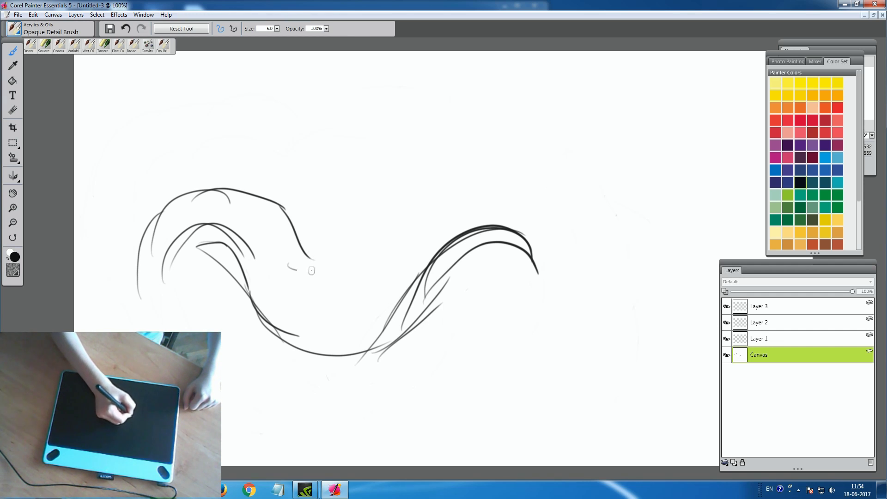
pyautogui.moveTo(398, 229)
pyautogui.mouseDown()
pyautogui.moveTo(559, 245)
pyautogui.moveTo(556, 270)
pyautogui.mouseUp()
pyautogui.moveTo(331, 209); pyautogui.dragTo(364, 257)
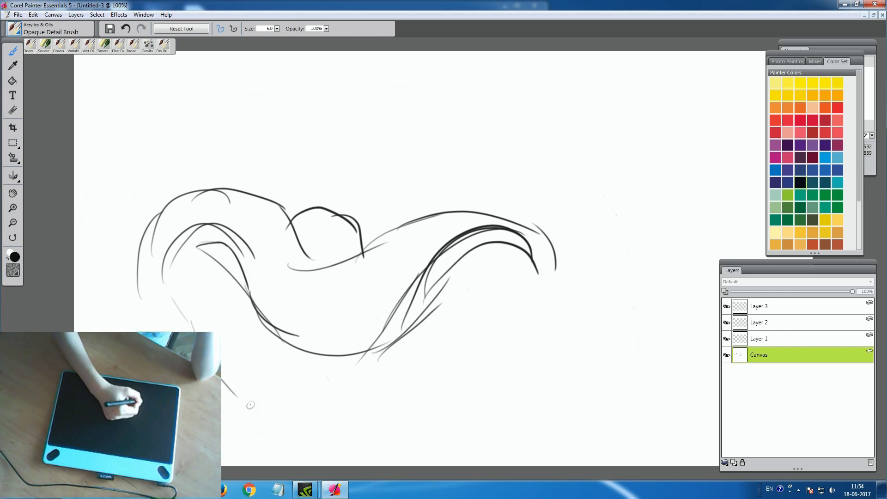
# - Sketch the two lower petals with the stem between them, and the scalloped back petals above the bud
pyautogui.moveTo(238, 397); pyautogui.dragTo(294, 391)
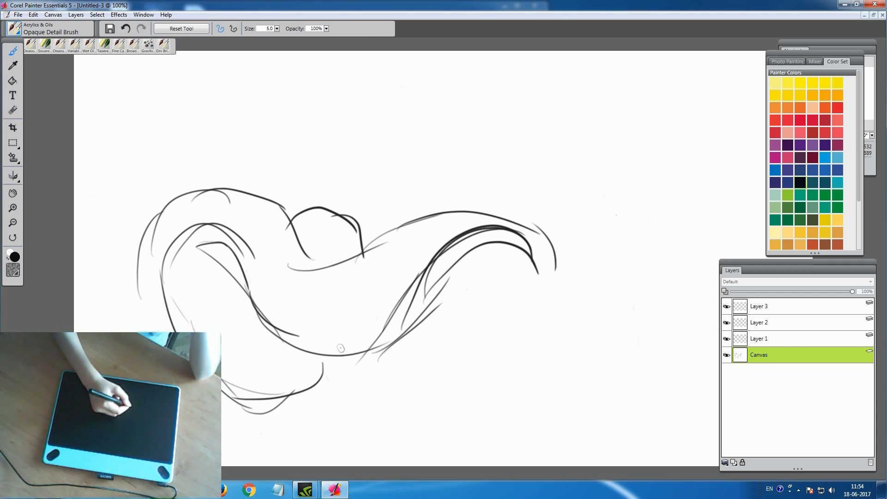
pyautogui.moveTo(539, 279)
pyautogui.mouseDown()
pyautogui.moveTo(519, 323)
pyautogui.moveTo(465, 393)
pyautogui.mouseUp()
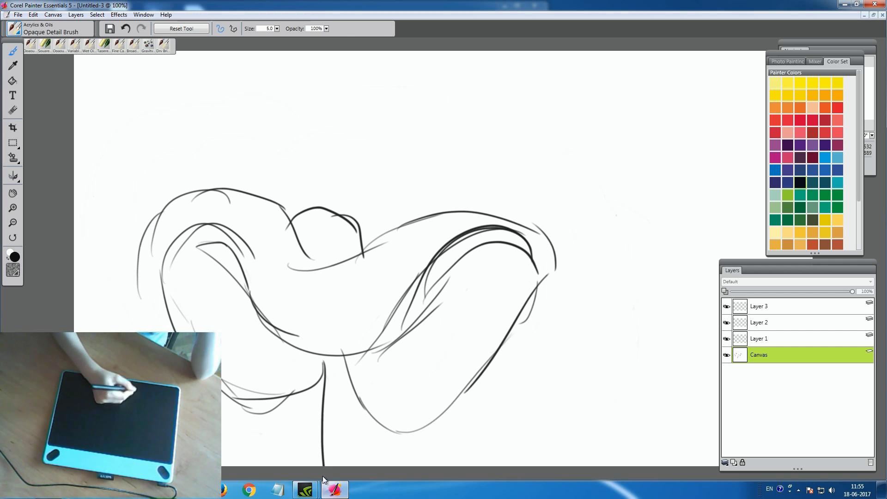
pyautogui.moveTo(153, 233); pyautogui.dragTo(153, 215)
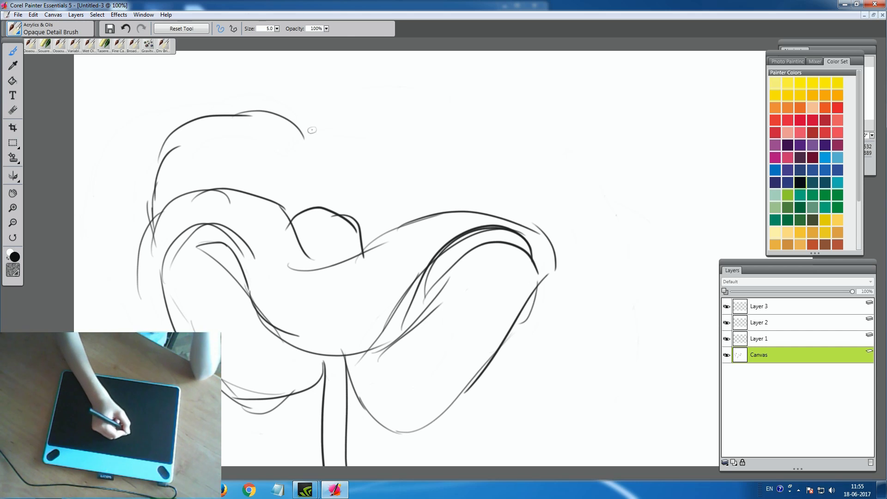
pyautogui.moveTo(493, 155); pyautogui.dragTo(511, 229)
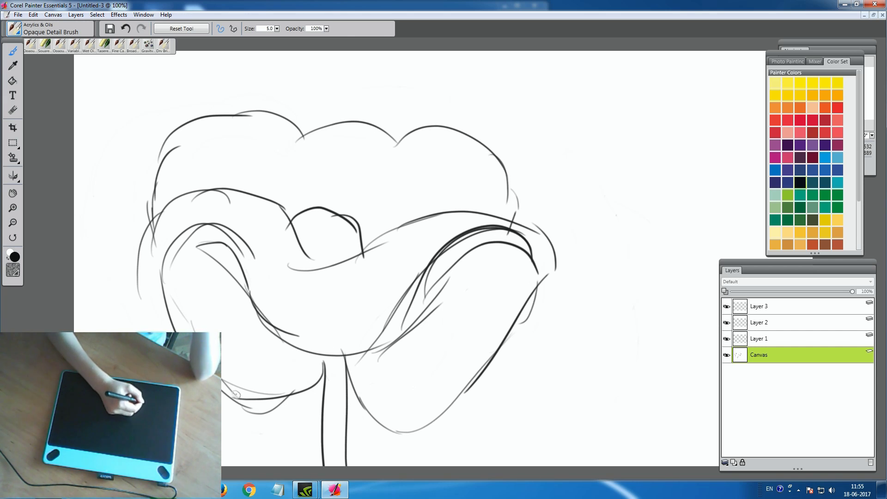
# - Sketch the large outer petals with wavy edges around both sides and the top of the flower
pyautogui.hotkey('ctrl', 'alt', '1')
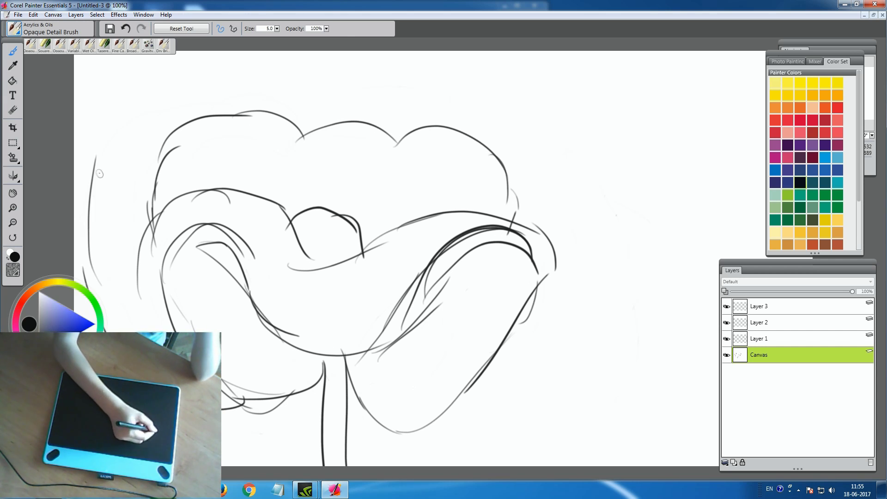
pyautogui.moveTo(318, 94); pyautogui.dragTo(315, 117)
pyautogui.moveTo(444, 422)
pyautogui.mouseDown()
pyautogui.moveTo(569, 399)
pyautogui.moveTo(637, 184)
pyautogui.mouseUp()
pyautogui.moveTo(565, 138); pyautogui.dragTo(463, 80)
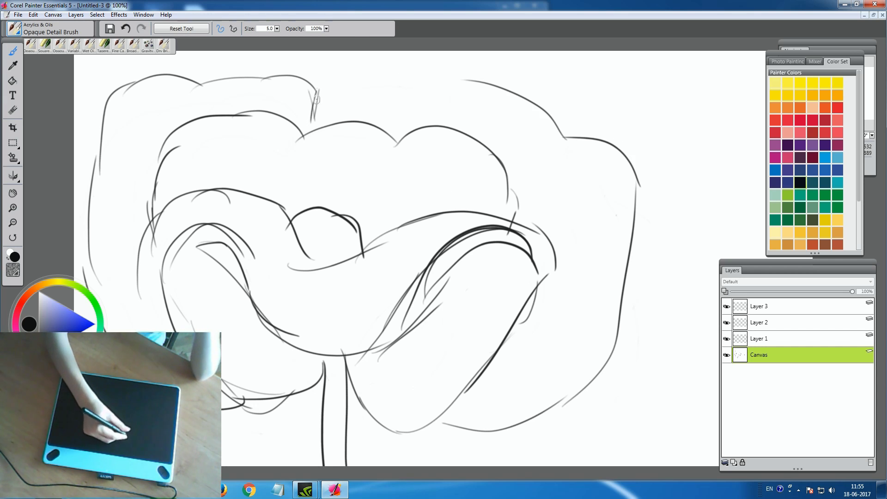
pyautogui.moveTo(319, 95); pyautogui.dragTo(374, 70)
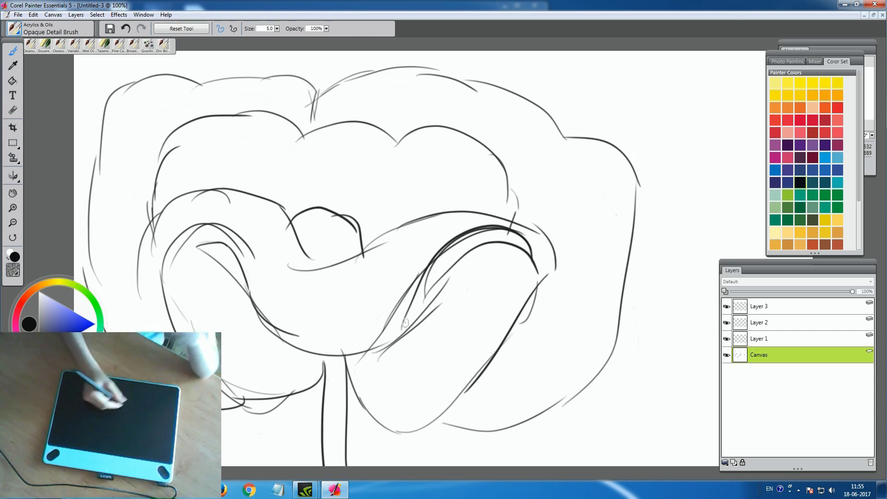
# - Switch to the Square Conte brush from Chalk, Pastel & Crayons and select Layer 3 with a purple colour
pyautogui.click(14, 28)
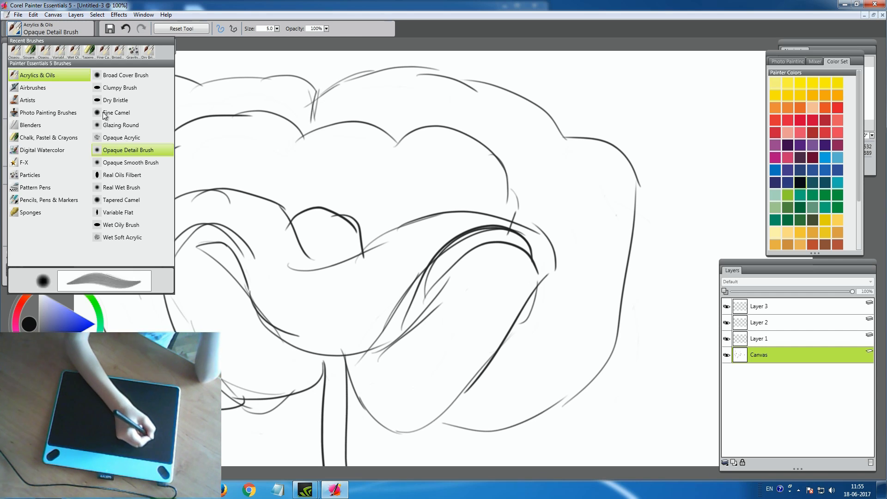
pyautogui.click(48, 138)
pyautogui.click(113, 175)
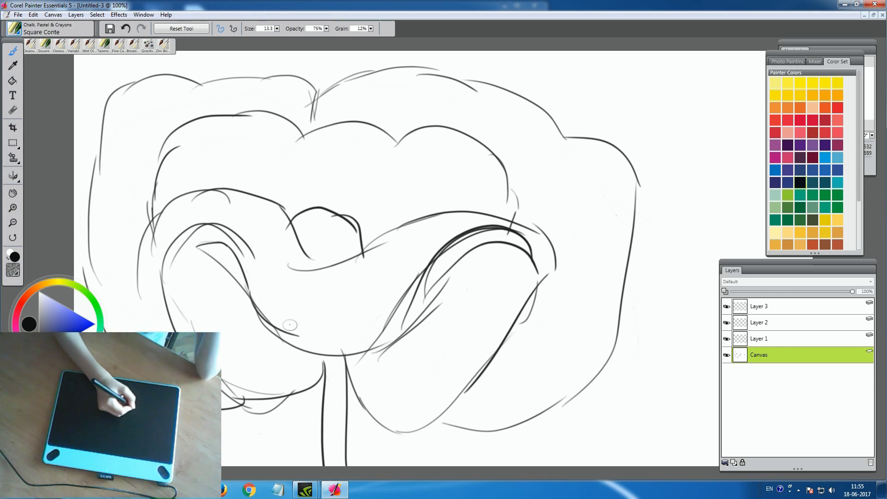
pyautogui.click(759, 306)
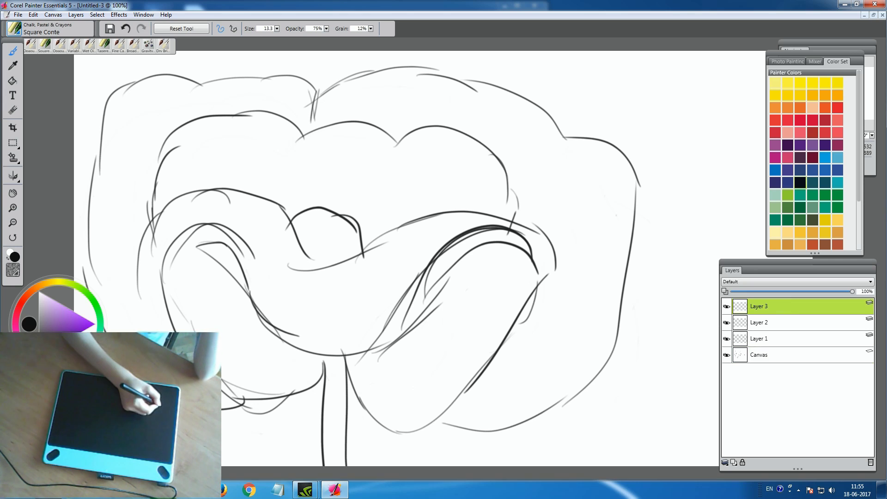
pyautogui.click(80, 323)
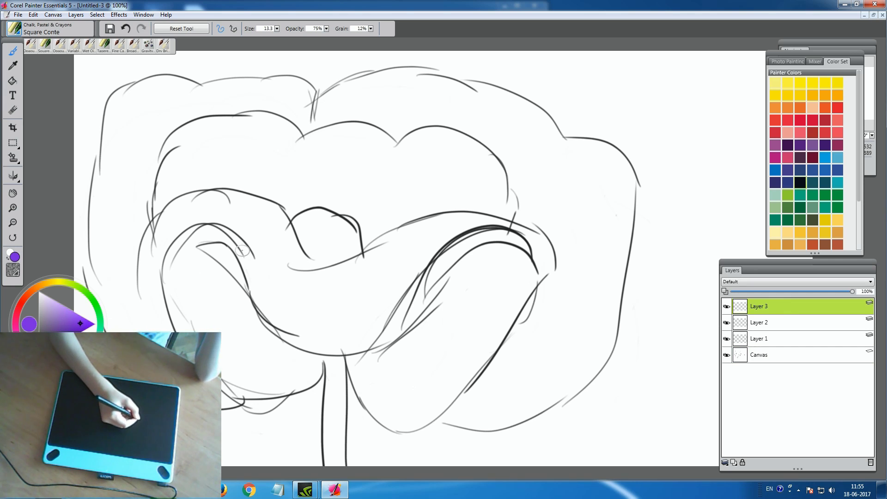
# - Paint a purple band along the front petal's fold and fill the petal above it with red on Layer 3
pyautogui.moveTo(254, 283)
pyautogui.mouseDown()
pyautogui.moveTo(266, 319)
pyautogui.moveTo(323, 348)
pyautogui.moveTo(341, 345)
pyautogui.moveTo(406, 314)
pyautogui.moveTo(460, 233)
pyautogui.moveTo(506, 226)
pyautogui.moveTo(351, 326)
pyautogui.mouseUp()
pyautogui.moveTo(243, 252)
pyautogui.mouseDown()
pyautogui.moveTo(187, 229)
pyautogui.moveTo(166, 273)
pyautogui.mouseUp()
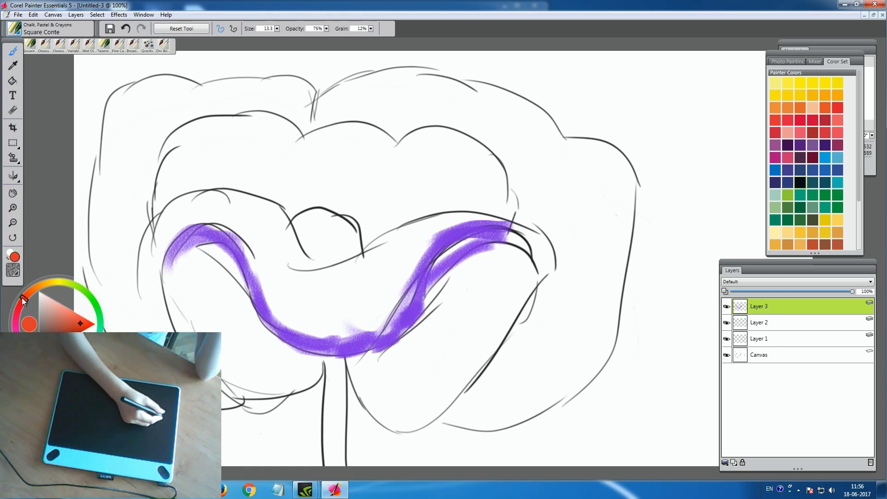
pyautogui.moveTo(265, 295)
pyautogui.mouseDown()
pyautogui.moveTo(295, 323)
pyautogui.moveTo(323, 319)
pyautogui.moveTo(402, 272)
pyautogui.moveTo(395, 307)
pyautogui.moveTo(416, 257)
pyautogui.moveTo(476, 227)
pyautogui.moveTo(333, 296)
pyautogui.moveTo(291, 295)
pyautogui.moveTo(244, 261)
pyautogui.moveTo(217, 218)
pyautogui.moveTo(183, 222)
pyautogui.moveTo(159, 264)
pyautogui.moveTo(197, 194)
pyautogui.moveTo(301, 291)
pyautogui.moveTo(244, 244)
pyautogui.moveTo(252, 206)
pyautogui.moveTo(322, 280)
pyautogui.moveTo(344, 268)
pyautogui.mouseUp()
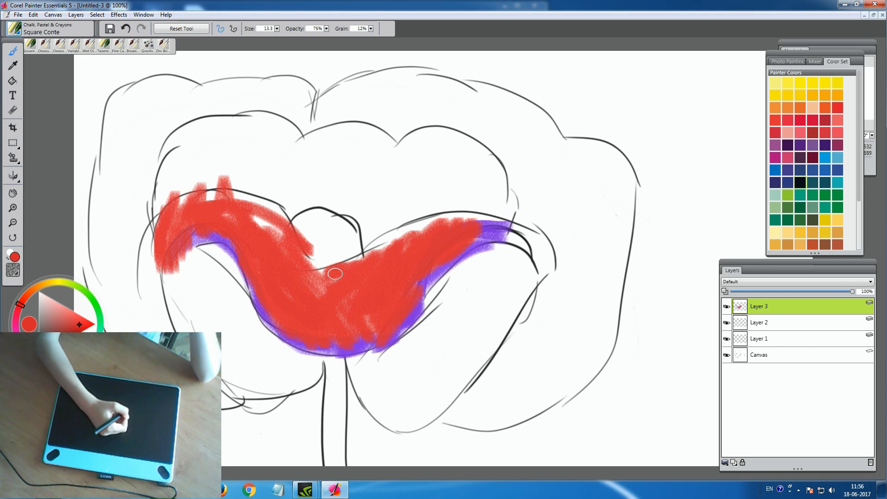
# - Erase all the purple and red paint from Layer 3
pyautogui.click(13, 110)
pyautogui.moveTo(153, 172)
pyautogui.mouseDown()
pyautogui.moveTo(227, 142)
pyautogui.moveTo(185, 203)
pyautogui.moveTo(166, 254)
pyautogui.moveTo(259, 245)
pyautogui.moveTo(323, 314)
pyautogui.mouseUp()
pyautogui.moveTo(451, 224)
pyautogui.mouseDown()
pyautogui.moveTo(333, 338)
pyautogui.moveTo(490, 227)
pyautogui.moveTo(406, 333)
pyautogui.mouseUp()
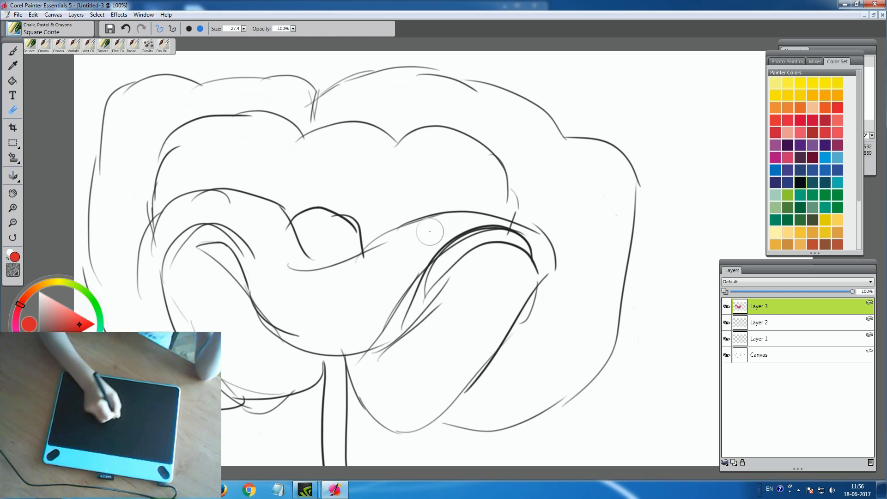
# - Paint a blue-violet shadow band along the front petal's lower fold on Layer 3 with the Square Conte brush
pyautogui.click(45, 368)
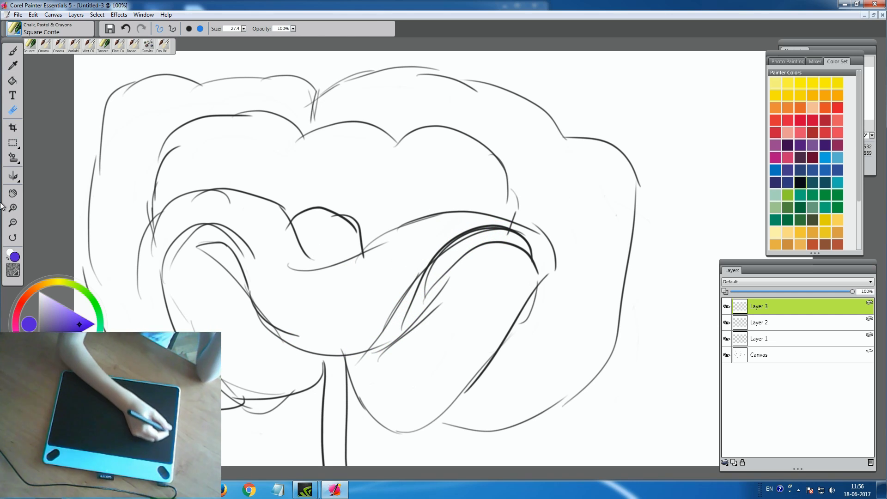
pyautogui.click(14, 51)
pyautogui.moveTo(238, 248)
pyautogui.mouseDown()
pyautogui.moveTo(278, 323)
pyautogui.moveTo(322, 341)
pyautogui.moveTo(326, 352)
pyautogui.moveTo(406, 322)
pyautogui.moveTo(459, 258)
pyautogui.moveTo(424, 291)
pyautogui.moveTo(530, 262)
pyautogui.mouseUp()
pyautogui.moveTo(253, 252); pyautogui.dragTo(174, 254)
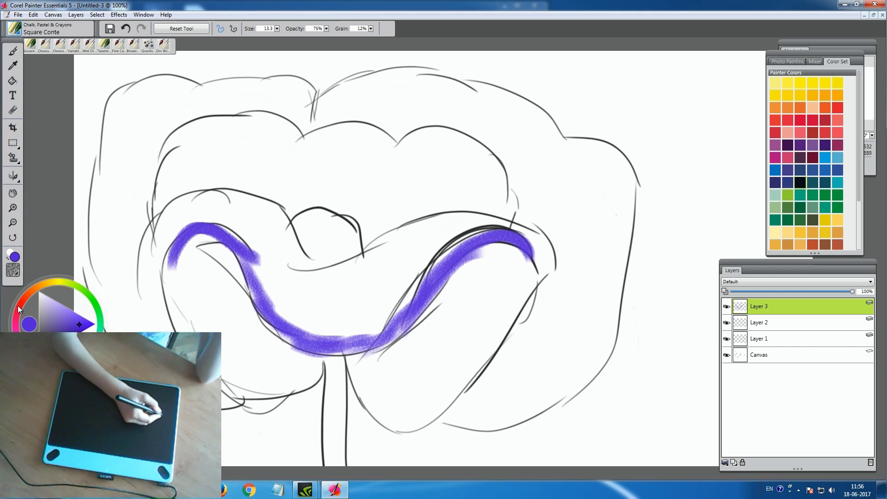
# - Fill the front petal above the violet band with red on Layer 1
pyautogui.click(776, 354)
pyautogui.click(777, 339)
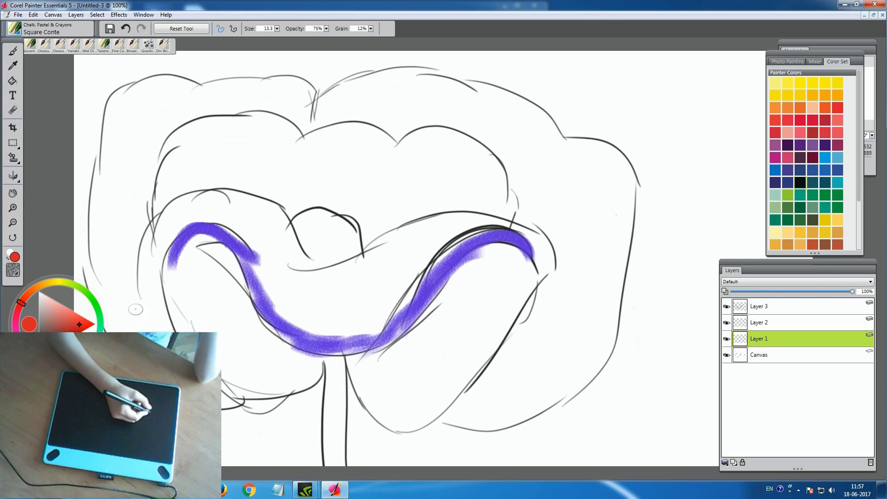
pyautogui.moveTo(252, 254)
pyautogui.mouseDown()
pyautogui.moveTo(281, 320)
pyautogui.moveTo(305, 328)
pyautogui.moveTo(343, 324)
pyautogui.moveTo(342, 341)
pyautogui.moveTo(388, 325)
pyautogui.moveTo(366, 334)
pyautogui.moveTo(395, 300)
pyautogui.moveTo(496, 232)
pyautogui.moveTo(389, 275)
pyautogui.moveTo(374, 316)
pyautogui.moveTo(322, 347)
pyautogui.moveTo(336, 303)
pyautogui.moveTo(293, 329)
pyautogui.moveTo(284, 312)
pyautogui.moveTo(304, 324)
pyautogui.moveTo(335, 322)
pyautogui.moveTo(340, 284)
pyautogui.moveTo(272, 277)
pyautogui.moveTo(230, 234)
pyautogui.moveTo(200, 221)
pyautogui.moveTo(175, 238)
pyautogui.moveTo(185, 209)
pyautogui.moveTo(173, 243)
pyautogui.moveTo(197, 209)
pyautogui.moveTo(281, 239)
pyautogui.moveTo(207, 222)
pyautogui.moveTo(242, 229)
pyautogui.moveTo(277, 263)
pyautogui.moveTo(369, 286)
pyautogui.moveTo(411, 237)
pyautogui.moveTo(421, 251)
pyautogui.moveTo(457, 239)
pyautogui.moveTo(413, 248)
pyautogui.moveTo(497, 234)
pyautogui.moveTo(434, 229)
pyautogui.moveTo(495, 226)
pyautogui.mouseUp()
# - Paint an orange band along the front petal's upper edge on Layer 2
pyautogui.click(32, 291)
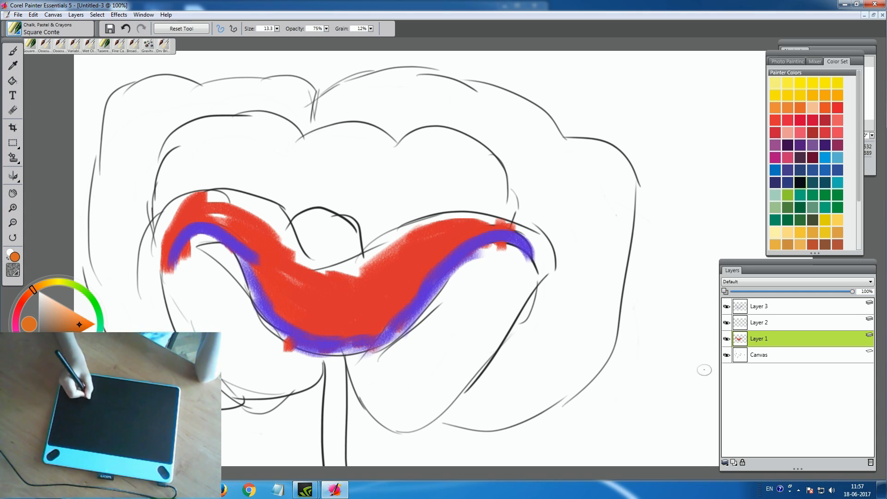
pyautogui.click(760, 322)
pyautogui.moveTo(178, 203)
pyautogui.mouseDown()
pyautogui.moveTo(160, 233)
pyautogui.moveTo(176, 205)
pyautogui.moveTo(243, 197)
pyautogui.moveTo(261, 211)
pyautogui.moveTo(257, 200)
pyautogui.moveTo(280, 210)
pyautogui.moveTo(311, 264)
pyautogui.moveTo(349, 265)
pyautogui.moveTo(336, 263)
pyautogui.moveTo(426, 224)
pyautogui.moveTo(473, 222)
pyautogui.moveTo(442, 210)
pyautogui.moveTo(470, 213)
pyautogui.moveTo(495, 242)
pyautogui.mouseUp()
pyautogui.moveTo(269, 213); pyautogui.dragTo(368, 268)
# - Fill the remaining gaps between the front petal's red area and its orange edge with red on Layer 1
pyautogui.hotkey('alt', '[')
pyautogui.moveTo(27, 295); pyautogui.dragTo(22, 307)
pyautogui.moveTo(210, 217)
pyautogui.mouseDown()
pyautogui.moveTo(182, 224)
pyautogui.moveTo(186, 206)
pyautogui.moveTo(261, 249)
pyautogui.moveTo(270, 223)
pyautogui.moveTo(313, 286)
pyautogui.moveTo(335, 290)
pyautogui.moveTo(353, 292)
pyautogui.moveTo(364, 275)
pyautogui.moveTo(407, 253)
pyautogui.mouseUp()
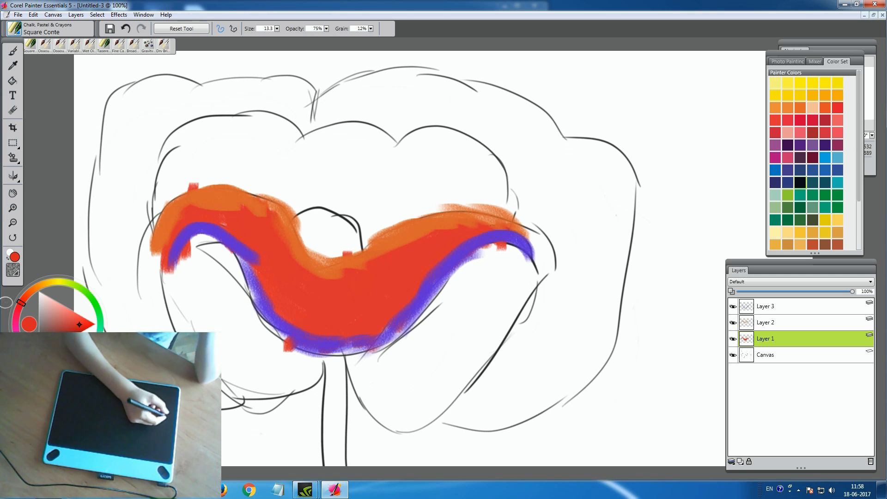
# - Erase excess orange near the front petal's left crest on Layer 2 and cover the exposed gaps with red on Layer 1
pyautogui.click(36, 288)
pyautogui.click(762, 322)
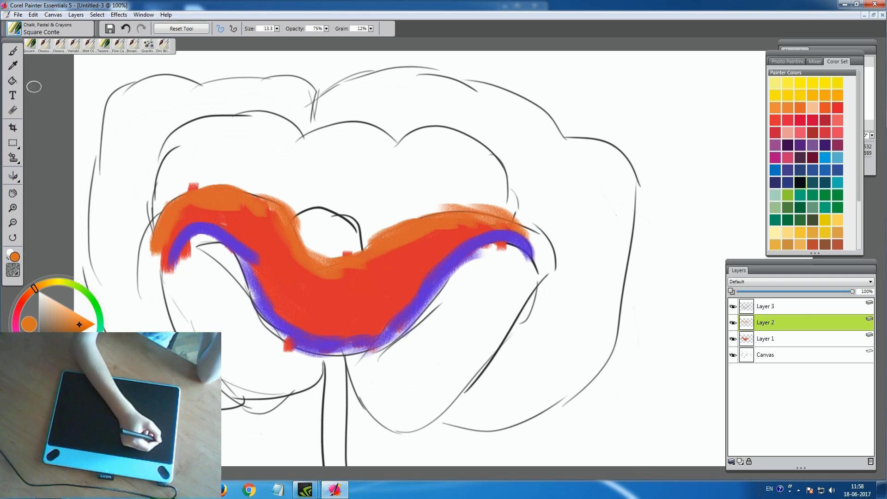
pyautogui.click(12, 110)
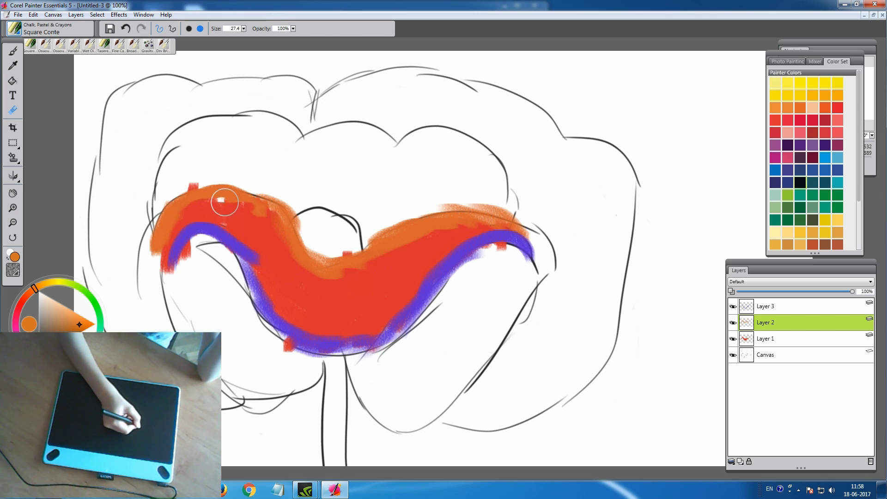
pyautogui.click(20, 304)
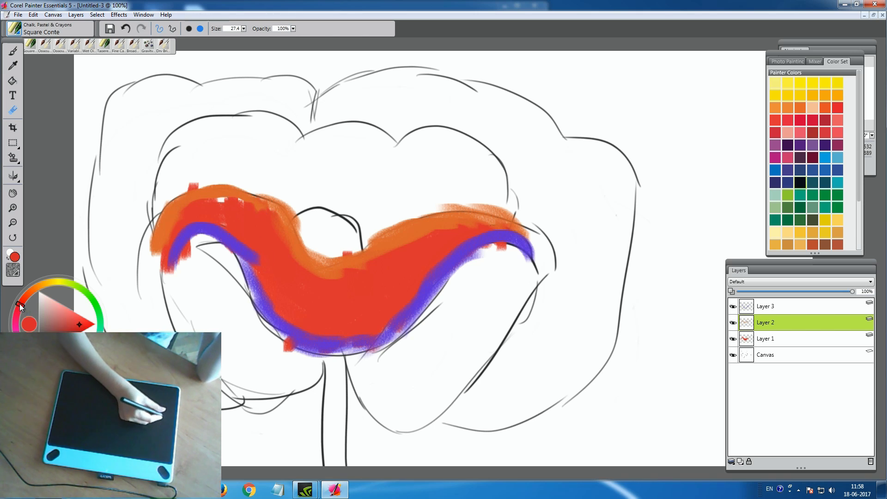
pyautogui.click(766, 338)
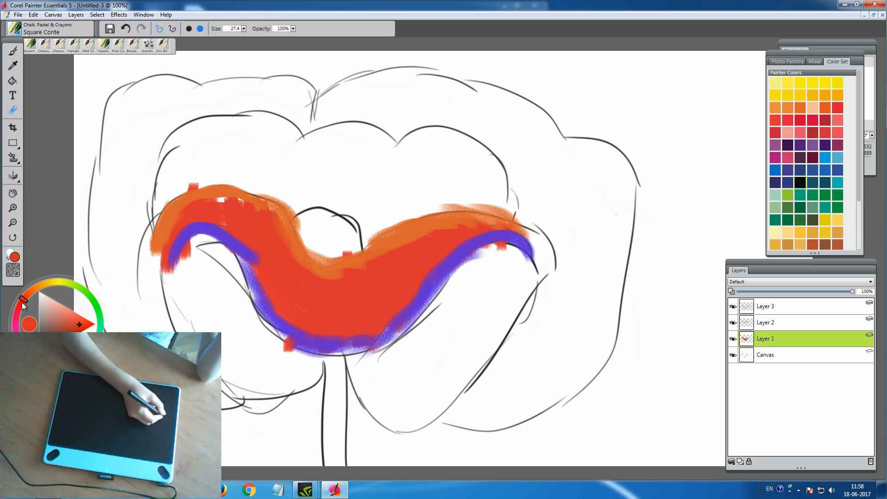
pyautogui.moveTo(221, 203); pyautogui.dragTo(220, 213)
pyautogui.press('b')
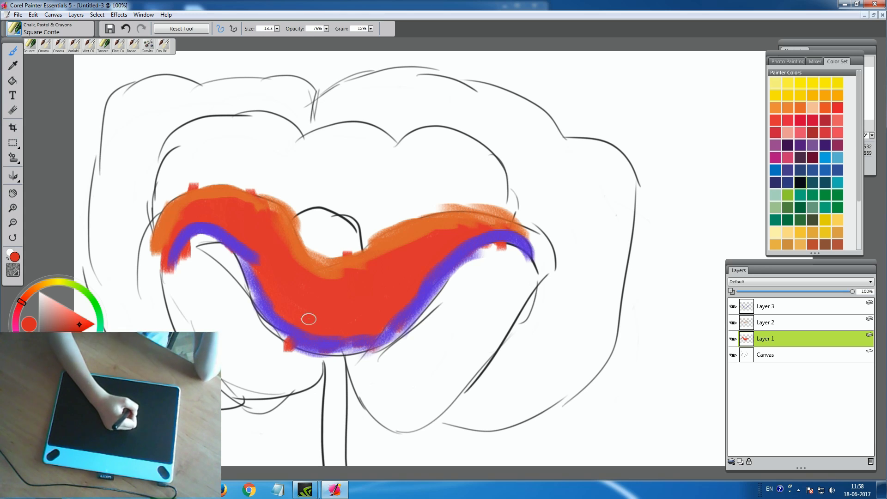
# - Outline both lower petals on Layer 3 with violet sampled from the painting
pyautogui.keyDown('alt'); pyautogui.click(183, 236); pyautogui.keyUp('alt')
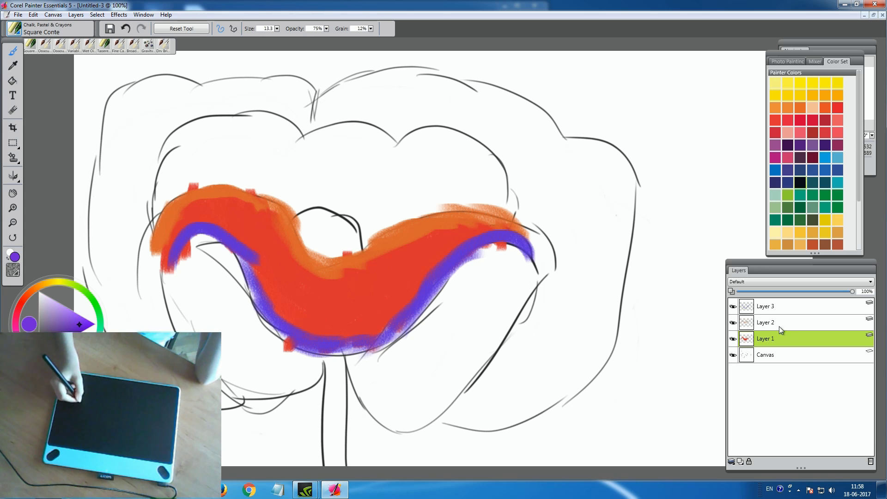
pyautogui.click(767, 306)
pyautogui.moveTo(349, 356)
pyautogui.mouseDown()
pyautogui.moveTo(376, 416)
pyautogui.moveTo(430, 433)
pyautogui.moveTo(503, 341)
pyautogui.moveTo(535, 261)
pyautogui.moveTo(536, 279)
pyautogui.mouseUp()
pyautogui.moveTo(320, 360)
pyautogui.mouseDown()
pyautogui.moveTo(264, 397)
pyautogui.moveTo(234, 386)
pyautogui.mouseUp()
pyautogui.moveTo(170, 274)
pyautogui.mouseDown()
pyautogui.moveTo(167, 309)
pyautogui.moveTo(194, 369)
pyautogui.moveTo(279, 394)
pyautogui.moveTo(309, 391)
pyautogui.mouseUp()
pyautogui.moveTo(171, 253); pyautogui.dragTo(179, 309)
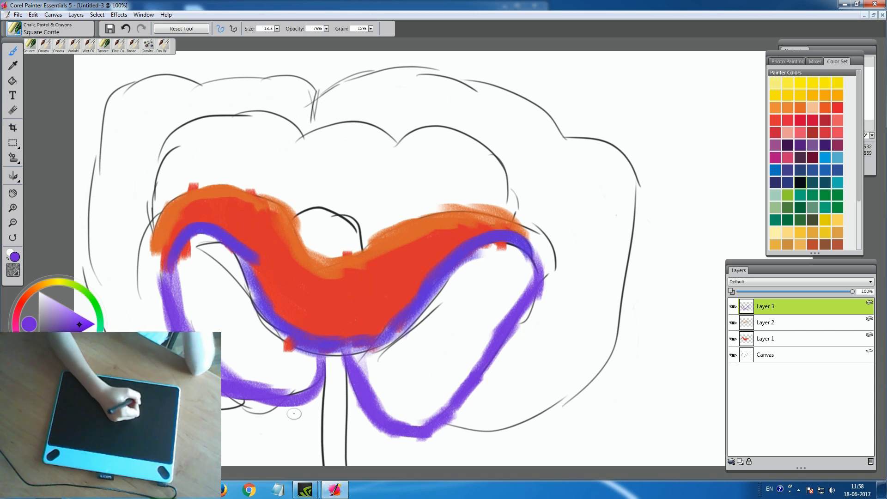
# - Fill the left lower petal on Layer 1 with red sampled from the front petal
pyautogui.keyDown('alt'); pyautogui.click(324, 286); pyautogui.keyUp('alt')
pyautogui.click(766, 339)
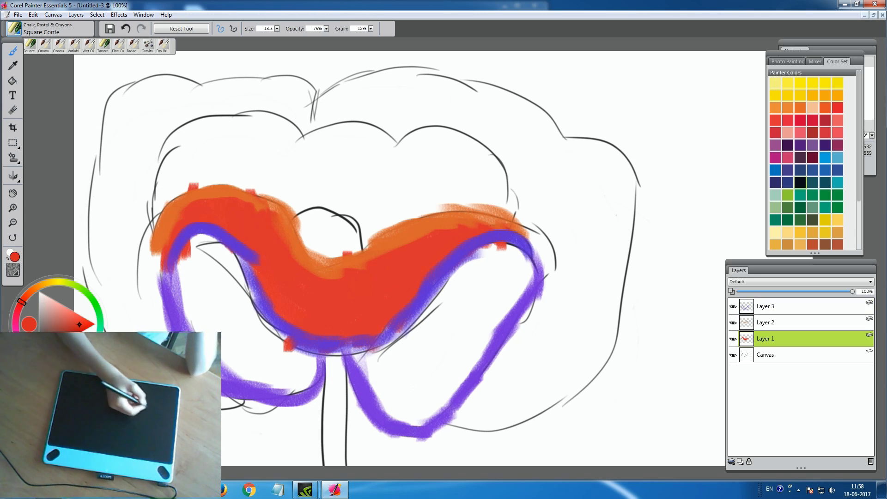
pyautogui.moveTo(184, 250)
pyautogui.mouseDown()
pyautogui.moveTo(190, 314)
pyautogui.moveTo(223, 380)
pyautogui.moveTo(231, 355)
pyautogui.moveTo(295, 392)
pyautogui.moveTo(271, 380)
pyautogui.moveTo(316, 376)
pyautogui.moveTo(295, 374)
pyautogui.moveTo(305, 364)
pyautogui.moveTo(297, 388)
pyautogui.moveTo(227, 354)
pyautogui.moveTo(192, 273)
pyautogui.moveTo(194, 241)
pyautogui.moveTo(220, 272)
pyautogui.moveTo(202, 282)
pyautogui.moveTo(192, 233)
pyautogui.moveTo(276, 397)
pyautogui.moveTo(294, 363)
pyautogui.moveTo(311, 371)
pyautogui.moveTo(264, 355)
pyautogui.moveTo(322, 376)
pyautogui.mouseUp()
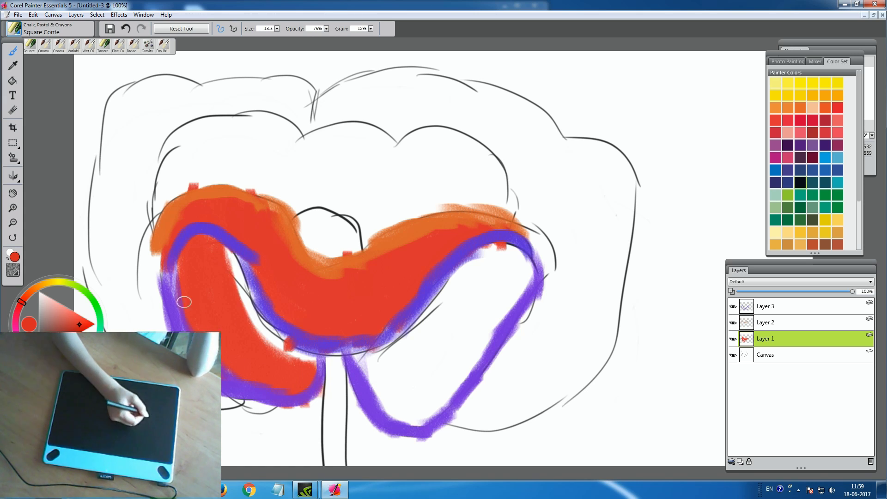
# - Paint a yellow-orange band along the left lower petal's inner edge on Layer 2
pyautogui.click(36, 281)
pyautogui.click(758, 323)
pyautogui.moveTo(231, 249)
pyautogui.mouseDown()
pyautogui.moveTo(242, 296)
pyautogui.moveTo(301, 337)
pyautogui.mouseUp()
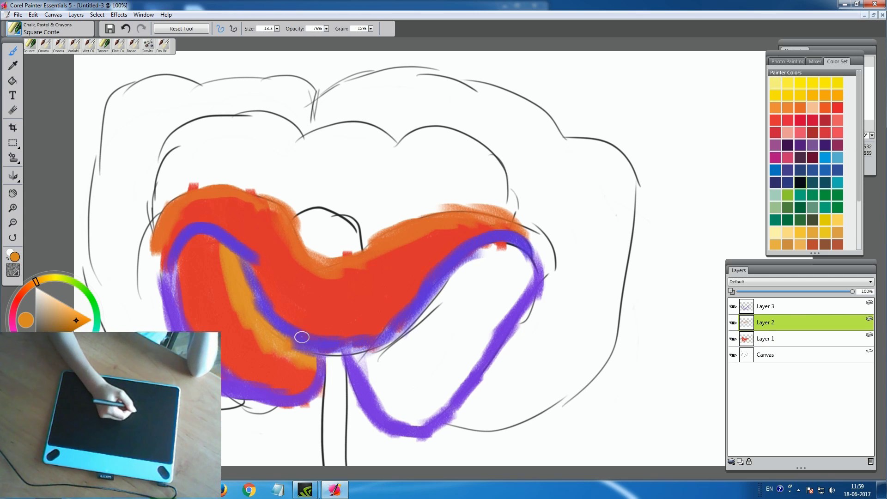
# - Narrow the left lower petal's yellow-orange band with the Eraser on Layer 2, and return to Layer 1 with red as the colour
pyautogui.click(19, 295)
pyautogui.click(765, 339)
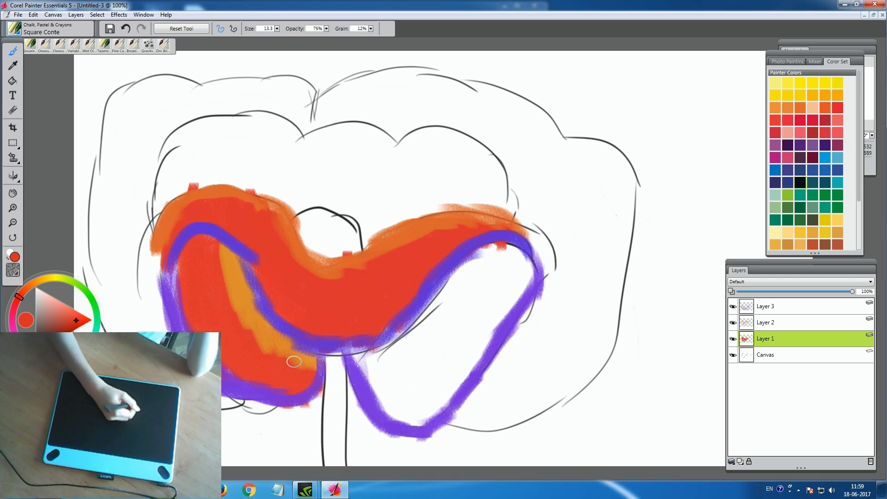
pyautogui.click(766, 323)
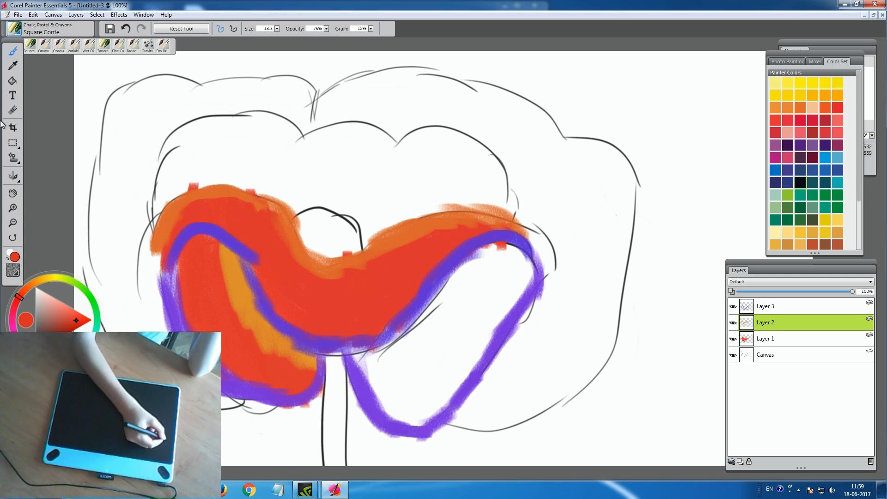
pyautogui.click(14, 111)
pyautogui.moveTo(218, 258)
pyautogui.mouseDown()
pyautogui.moveTo(245, 321)
pyautogui.moveTo(220, 263)
pyautogui.moveTo(241, 309)
pyautogui.moveTo(303, 357)
pyautogui.mouseUp()
pyautogui.moveTo(220, 240); pyautogui.dragTo(231, 300)
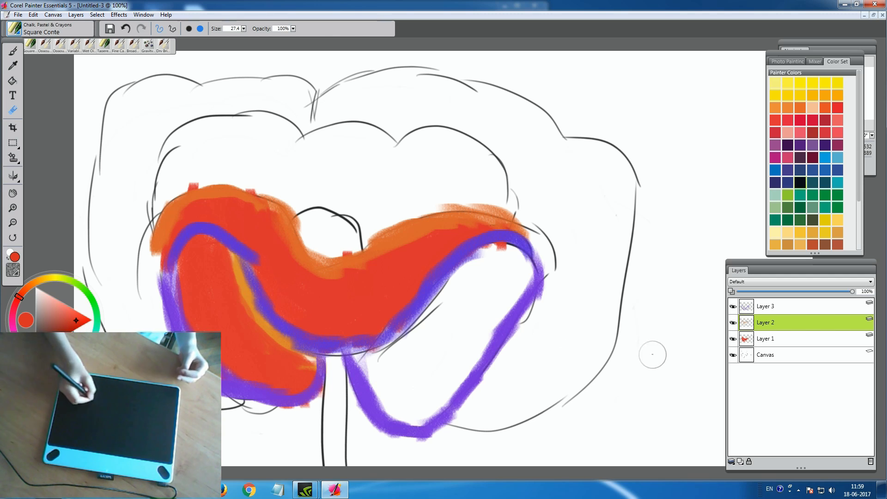
pyautogui.click(766, 339)
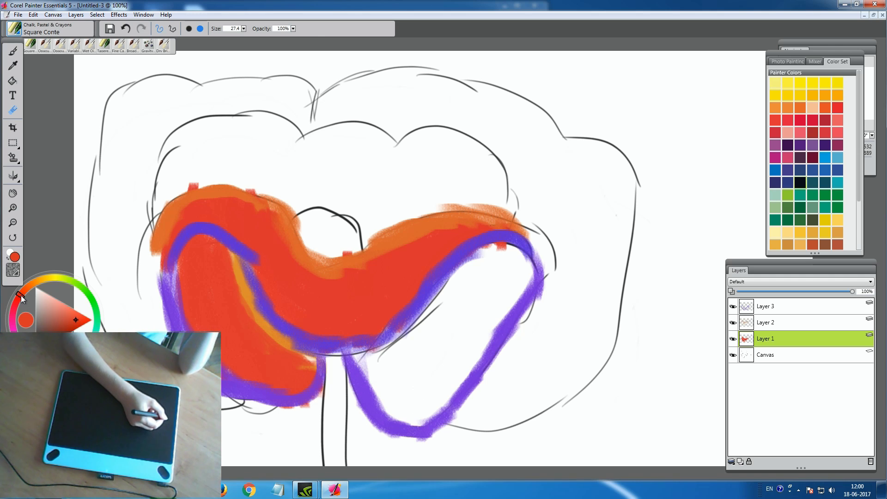
# - Fill the right lower petal on Layer 1 with red, leaving a gap along its inner edge
pyautogui.click(84, 321)
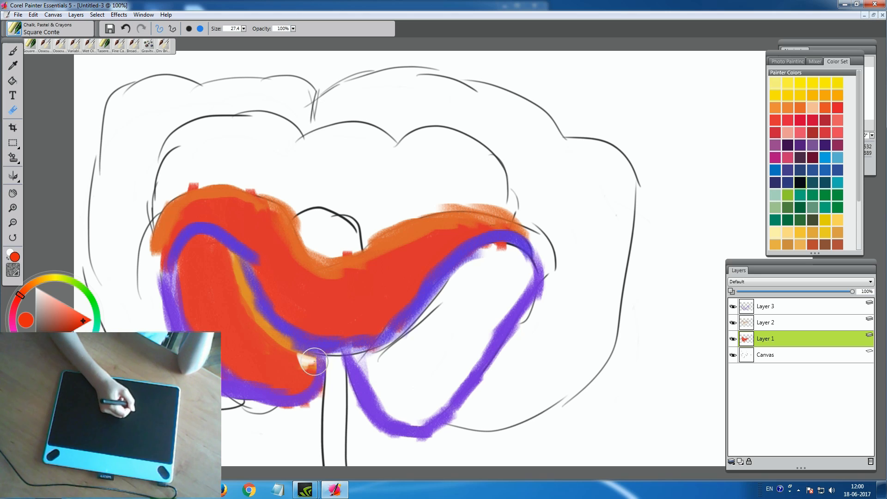
pyautogui.click(19, 49)
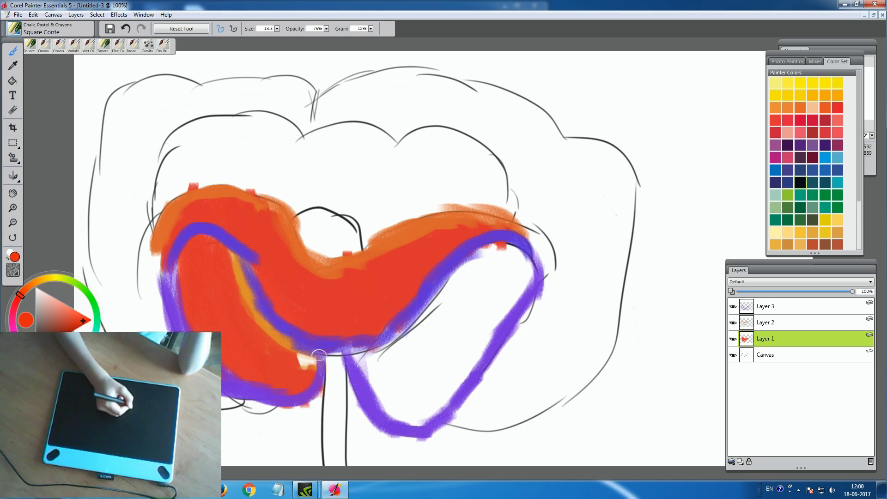
pyautogui.moveTo(304, 357)
pyautogui.mouseDown()
pyautogui.moveTo(314, 374)
pyautogui.moveTo(336, 366)
pyautogui.moveTo(419, 427)
pyautogui.moveTo(404, 393)
pyautogui.moveTo(441, 399)
pyautogui.moveTo(456, 387)
pyautogui.moveTo(435, 391)
pyautogui.moveTo(454, 379)
pyautogui.moveTo(441, 367)
pyautogui.moveTo(408, 381)
pyautogui.moveTo(421, 347)
pyautogui.moveTo(428, 364)
pyautogui.moveTo(482, 356)
pyautogui.moveTo(520, 279)
pyautogui.mouseUp()
pyautogui.moveTo(503, 267)
pyautogui.mouseDown()
pyautogui.moveTo(488, 316)
pyautogui.moveTo(399, 375)
pyautogui.moveTo(377, 371)
pyautogui.moveTo(378, 384)
pyautogui.moveTo(457, 318)
pyautogui.moveTo(436, 343)
pyautogui.moveTo(497, 258)
pyautogui.moveTo(423, 354)
pyautogui.moveTo(373, 387)
pyautogui.moveTo(464, 279)
pyautogui.mouseUp()
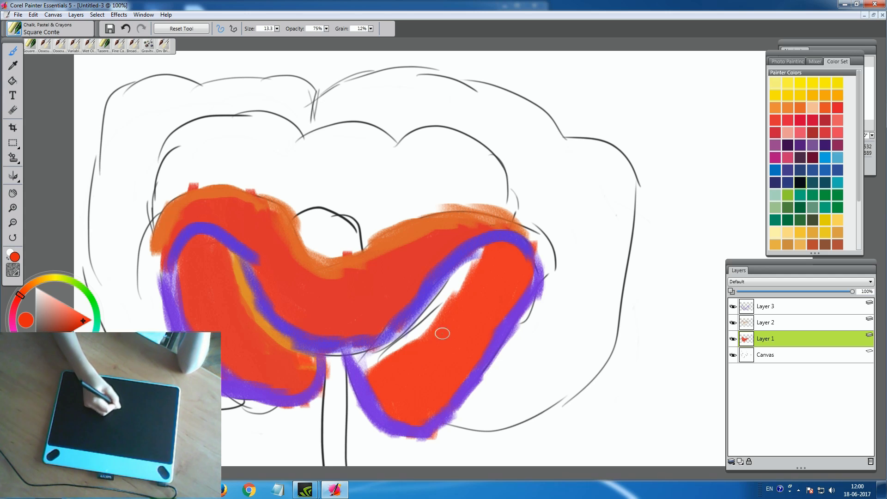
# - Paint an orange band along the right lower petal's inner edge on Layer 2
pyautogui.click(33, 282)
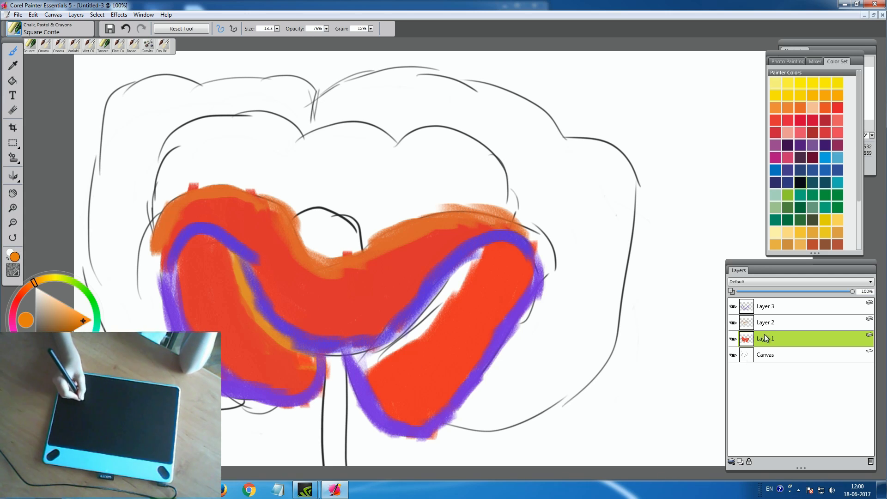
pyautogui.click(776, 323)
pyautogui.click(31, 284)
pyautogui.moveTo(370, 370)
pyautogui.mouseDown()
pyautogui.moveTo(405, 328)
pyautogui.moveTo(406, 338)
pyautogui.moveTo(477, 258)
pyautogui.mouseUp()
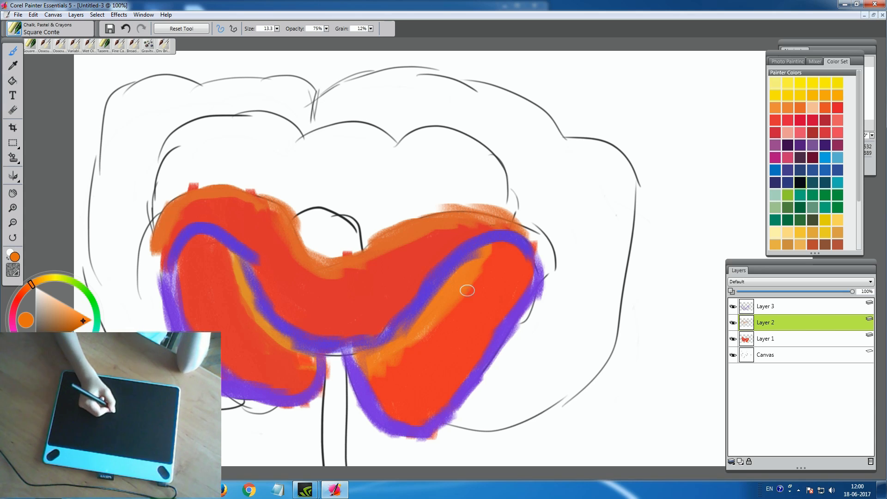
# - Paint red on Layer 1 beneath the right lower petal's orange band to close the remaining gaps
pyautogui.click(17, 299)
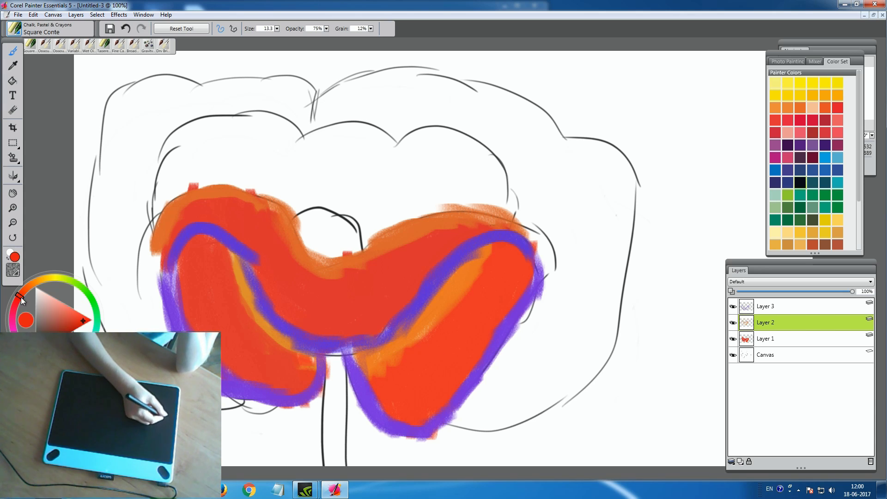
pyautogui.click(766, 339)
pyautogui.moveTo(467, 281)
pyautogui.mouseDown()
pyautogui.moveTo(455, 300)
pyautogui.moveTo(465, 294)
pyautogui.mouseUp()
pyautogui.moveTo(347, 356)
pyautogui.mouseDown()
pyautogui.moveTo(411, 331)
pyautogui.moveTo(420, 336)
pyautogui.moveTo(393, 372)
pyautogui.mouseUp()
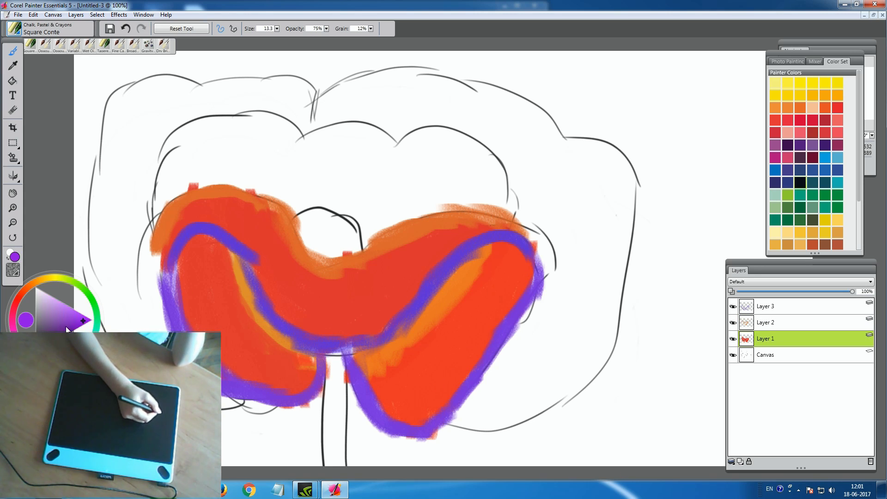
pyautogui.moveTo(451, 415)
pyautogui.mouseDown()
pyautogui.moveTo(504, 425)
pyautogui.moveTo(562, 411)
pyautogui.moveTo(553, 417)
pyautogui.moveTo(594, 383)
pyautogui.moveTo(621, 342)
pyautogui.moveTo(628, 161)
pyautogui.moveTo(594, 370)
pyautogui.moveTo(497, 400)
pyautogui.moveTo(554, 392)
pyautogui.mouseUp()
pyautogui.moveTo(634, 189)
pyautogui.mouseDown()
pyautogui.moveTo(569, 132)
pyautogui.moveTo(377, 81)
pyautogui.mouseUp()
pyautogui.moveTo(293, 113)
pyautogui.mouseDown()
pyautogui.moveTo(400, 76)
pyautogui.moveTo(389, 72)
pyautogui.moveTo(559, 150)
pyautogui.moveTo(576, 141)
pyautogui.mouseUp()
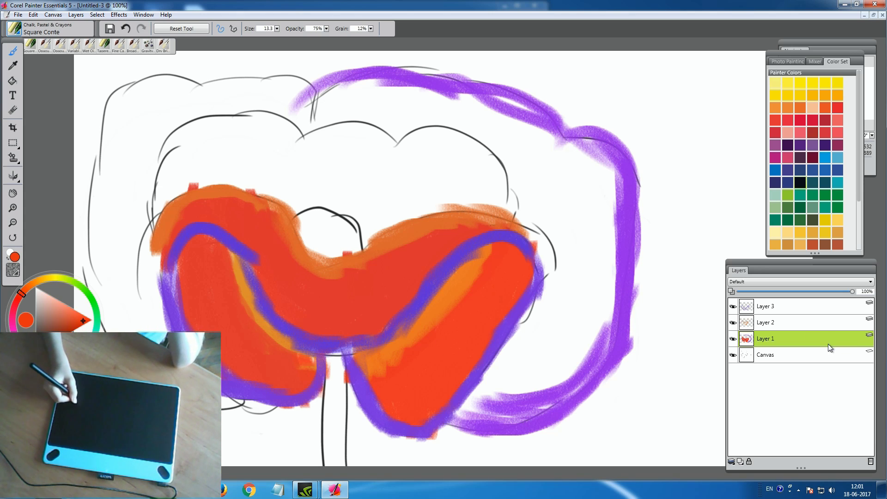
pyautogui.press('n')
pyautogui.moveTo(633, 337)
pyautogui.mouseDown()
pyautogui.moveTo(644, 358)
pyautogui.moveTo(542, 370)
pyautogui.moveTo(492, 405)
pyautogui.moveTo(467, 403)
pyautogui.mouseUp()
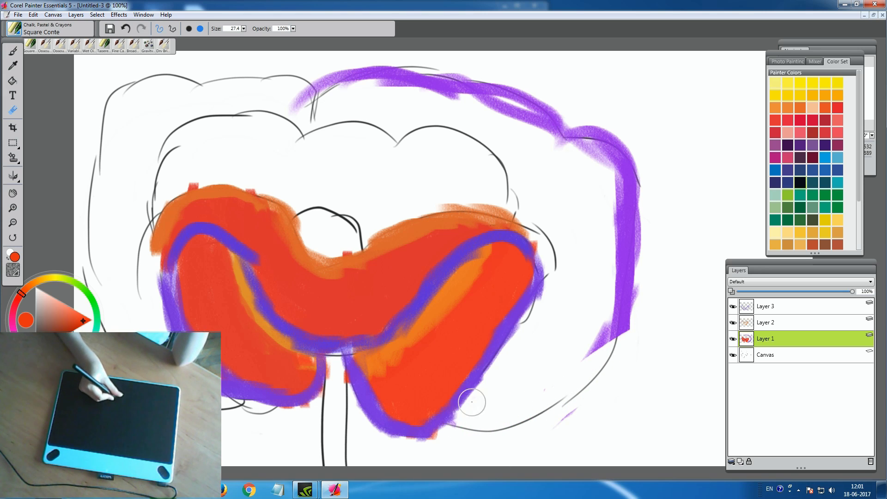
pyautogui.moveTo(590, 356)
pyautogui.mouseDown()
pyautogui.moveTo(633, 259)
pyautogui.moveTo(569, 139)
pyautogui.moveTo(495, 91)
pyautogui.moveTo(430, 79)
pyautogui.moveTo(472, 63)
pyautogui.moveTo(412, 58)
pyautogui.moveTo(298, 95)
pyautogui.mouseUp()
# - Outline the right outer petal on Layer 3 with blue-violet brush strokes, from the lower petal up to the notch between the outer petals
pyautogui.click(765, 306)
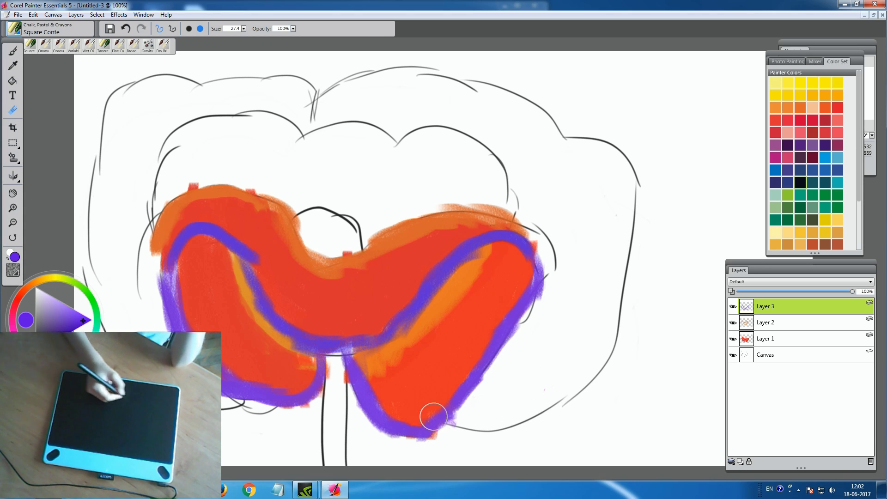
pyautogui.press('b')
pyautogui.moveTo(450, 421)
pyautogui.mouseDown()
pyautogui.moveTo(520, 425)
pyautogui.moveTo(572, 398)
pyautogui.moveTo(629, 285)
pyautogui.moveTo(638, 183)
pyautogui.moveTo(559, 130)
pyautogui.moveTo(631, 217)
pyautogui.moveTo(540, 105)
pyautogui.moveTo(292, 88)
pyautogui.moveTo(319, 100)
pyautogui.moveTo(386, 93)
pyautogui.mouseUp()
pyautogui.moveTo(407, 91); pyautogui.dragTo(550, 111)
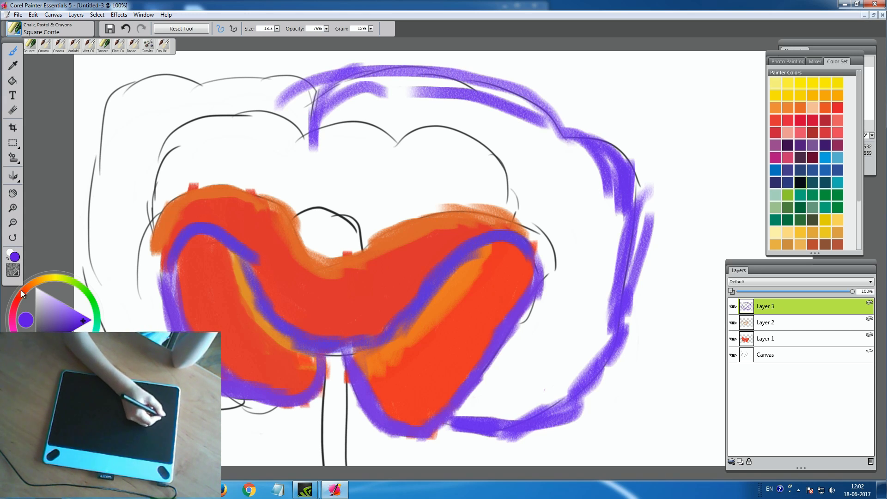
# - Fill the right outer petal on Layer 1 with red inside its violet outline
pyautogui.moveTo(20, 290); pyautogui.dragTo(18, 301)
pyautogui.click(766, 339)
pyautogui.moveTo(489, 388)
pyautogui.mouseDown()
pyautogui.moveTo(468, 409)
pyautogui.moveTo(568, 392)
pyautogui.moveTo(494, 420)
pyautogui.moveTo(504, 405)
pyautogui.moveTo(604, 354)
pyautogui.moveTo(625, 303)
pyautogui.moveTo(560, 340)
pyautogui.moveTo(518, 401)
pyautogui.moveTo(497, 402)
pyautogui.moveTo(521, 393)
pyautogui.moveTo(607, 312)
pyautogui.moveTo(617, 245)
pyautogui.mouseUp()
pyautogui.moveTo(570, 274)
pyautogui.mouseDown()
pyautogui.moveTo(618, 194)
pyautogui.moveTo(618, 240)
pyautogui.moveTo(601, 181)
pyautogui.moveTo(598, 251)
pyautogui.moveTo(542, 352)
pyautogui.moveTo(509, 379)
pyautogui.moveTo(558, 313)
pyautogui.moveTo(564, 239)
pyautogui.moveTo(582, 184)
pyautogui.moveTo(580, 249)
pyautogui.moveTo(575, 184)
pyautogui.moveTo(594, 192)
pyautogui.moveTo(594, 161)
pyautogui.moveTo(536, 157)
pyautogui.moveTo(568, 217)
pyautogui.moveTo(545, 183)
pyautogui.moveTo(542, 141)
pyautogui.moveTo(582, 180)
pyautogui.moveTo(570, 154)
pyautogui.mouseUp()
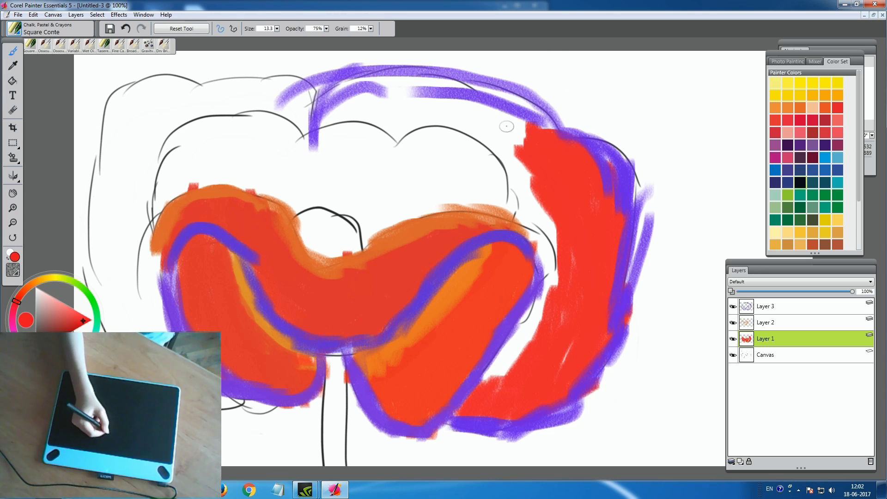
pyautogui.moveTo(506, 126)
pyautogui.mouseDown()
pyautogui.moveTo(541, 116)
pyautogui.moveTo(510, 98)
pyautogui.moveTo(498, 104)
pyautogui.moveTo(487, 81)
pyautogui.moveTo(473, 99)
pyautogui.moveTo(454, 82)
pyautogui.moveTo(458, 103)
pyautogui.moveTo(425, 81)
pyautogui.moveTo(385, 108)
pyautogui.moveTo(386, 85)
pyautogui.moveTo(361, 93)
pyautogui.moveTo(359, 78)
pyautogui.moveTo(335, 90)
pyautogui.mouseUp()
pyautogui.moveTo(407, 116)
pyautogui.mouseDown()
pyautogui.moveTo(479, 118)
pyautogui.moveTo(542, 150)
pyautogui.mouseUp()
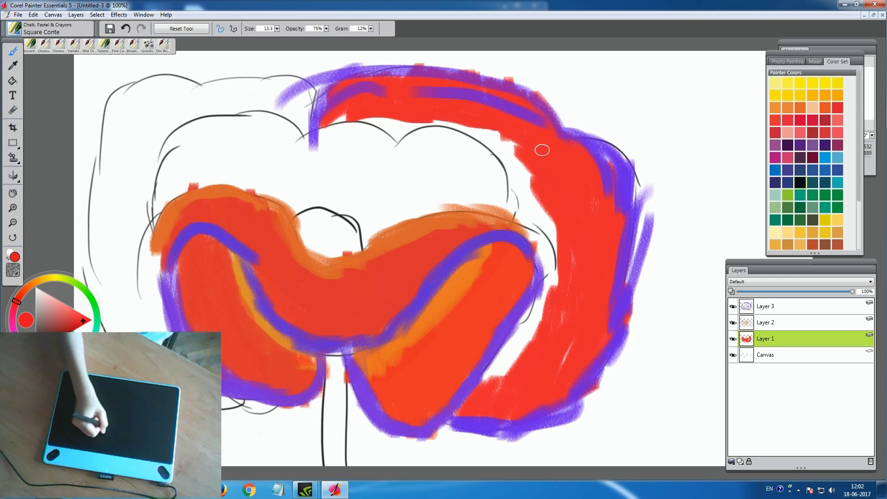
# - Paint an orange band along the right outer petal's inner edge on Layer 2
pyautogui.click(30, 285)
pyautogui.click(785, 322)
pyautogui.moveTo(508, 374)
pyautogui.mouseDown()
pyautogui.moveTo(546, 314)
pyautogui.moveTo(538, 293)
pyautogui.moveTo(554, 283)
pyautogui.moveTo(539, 210)
pyautogui.moveTo(505, 131)
pyautogui.moveTo(497, 147)
pyautogui.moveTo(486, 134)
pyautogui.moveTo(421, 116)
pyautogui.moveTo(376, 124)
pyautogui.moveTo(452, 122)
pyautogui.moveTo(512, 154)
pyautogui.moveTo(513, 185)
pyautogui.mouseUp()
# - Fill the white gaps beneath the right outer petal's orange band with red on Layer 1
pyautogui.keyDown('alt'); pyautogui.click(416, 266); pyautogui.keyUp('alt')
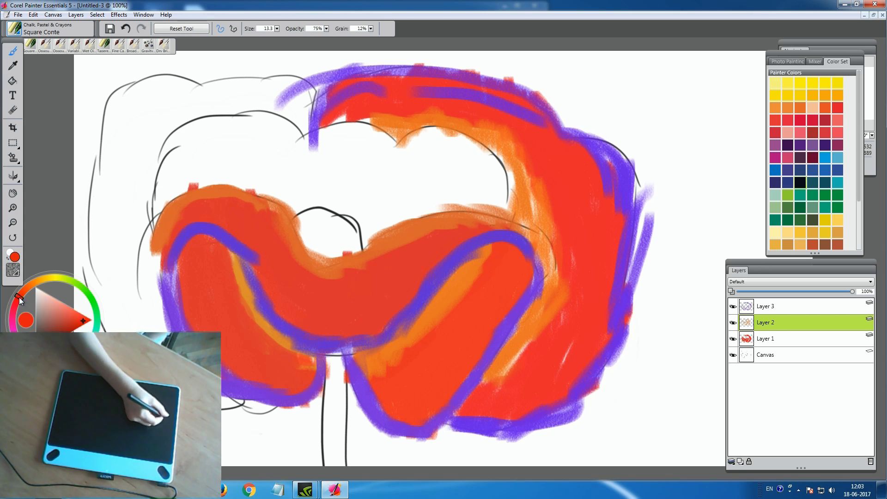
pyautogui.click(766, 338)
pyautogui.moveTo(561, 307)
pyautogui.mouseDown()
pyautogui.moveTo(559, 274)
pyautogui.moveTo(547, 230)
pyautogui.moveTo(529, 248)
pyautogui.moveTo(532, 211)
pyautogui.moveTo(552, 238)
pyautogui.moveTo(537, 190)
pyautogui.moveTo(521, 192)
pyautogui.moveTo(512, 217)
pyautogui.moveTo(511, 146)
pyautogui.moveTo(512, 165)
pyautogui.moveTo(471, 124)
pyautogui.moveTo(400, 128)
pyautogui.mouseUp()
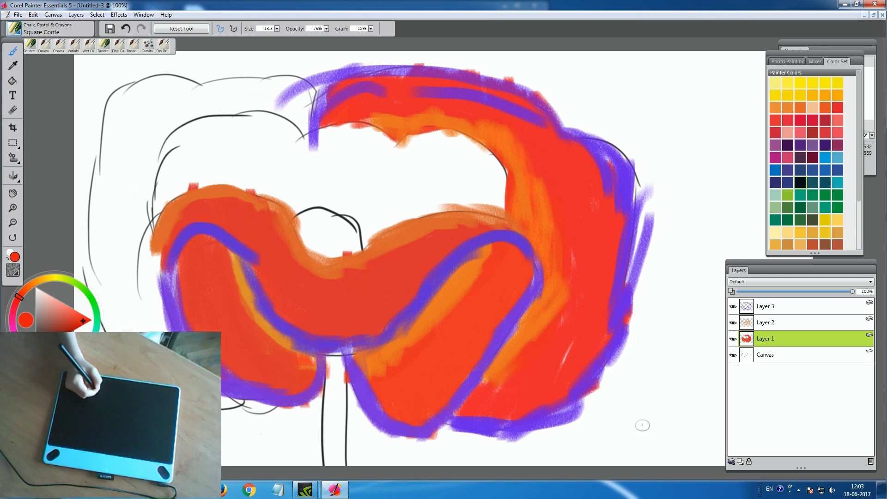
# - Outline the left outer petal on Layer 3 with blue-violet, from its lower end up to the notch between the outer petals
pyautogui.click(813, 145)
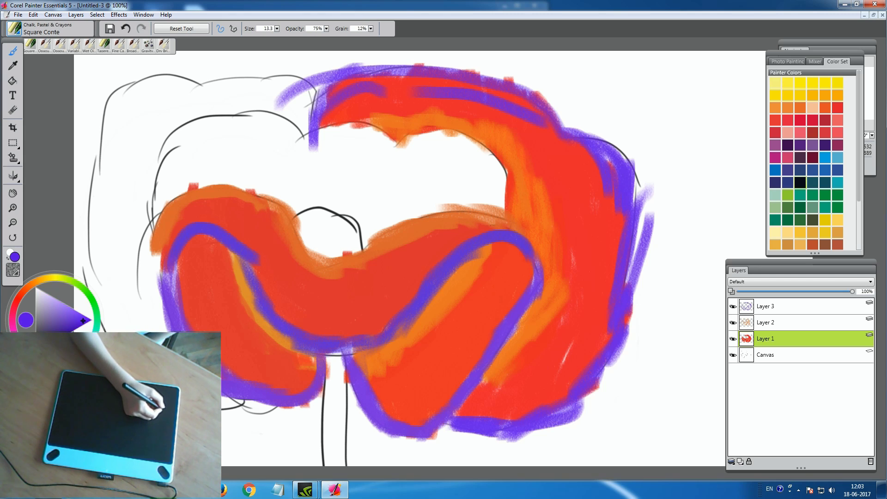
pyautogui.click(775, 307)
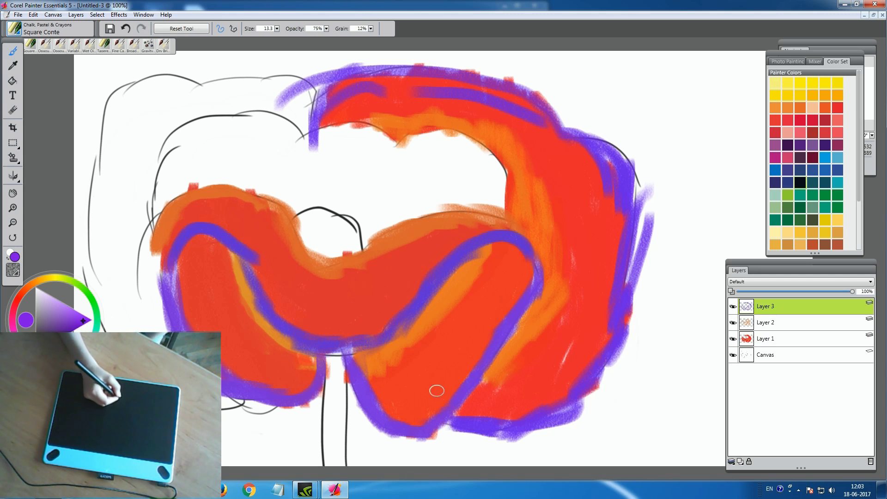
pyautogui.moveTo(281, 408)
pyautogui.mouseDown()
pyautogui.moveTo(213, 418)
pyautogui.moveTo(99, 298)
pyautogui.moveTo(95, 281)
pyautogui.moveTo(96, 329)
pyautogui.moveTo(60, 363)
pyautogui.mouseUp()
pyautogui.click(68, 279)
pyautogui.moveTo(74, 323); pyautogui.dragTo(85, 198)
pyautogui.moveTo(94, 229); pyautogui.dragTo(99, 292)
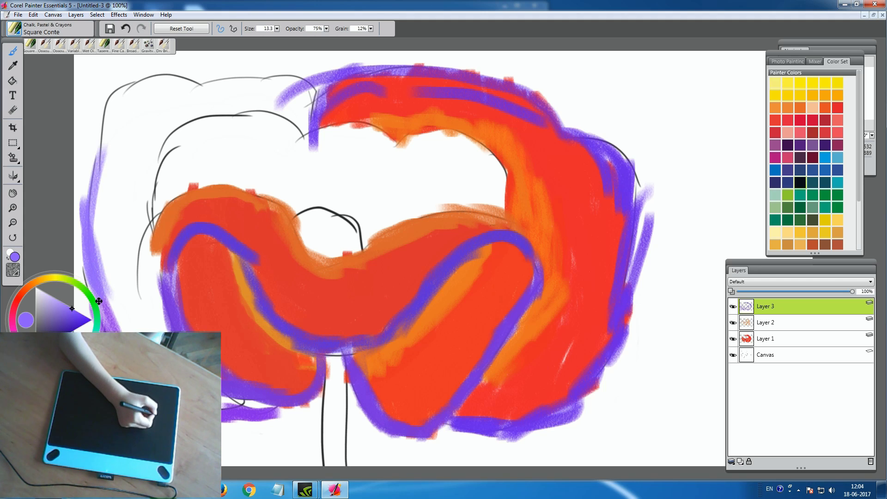
pyautogui.moveTo(95, 203); pyautogui.dragTo(83, 123)
pyautogui.moveTo(77, 254); pyautogui.dragTo(123, 104)
pyautogui.moveTo(97, 159)
pyautogui.mouseDown()
pyautogui.moveTo(148, 58)
pyautogui.moveTo(202, 92)
pyautogui.moveTo(143, 83)
pyautogui.moveTo(316, 93)
pyautogui.mouseUp()
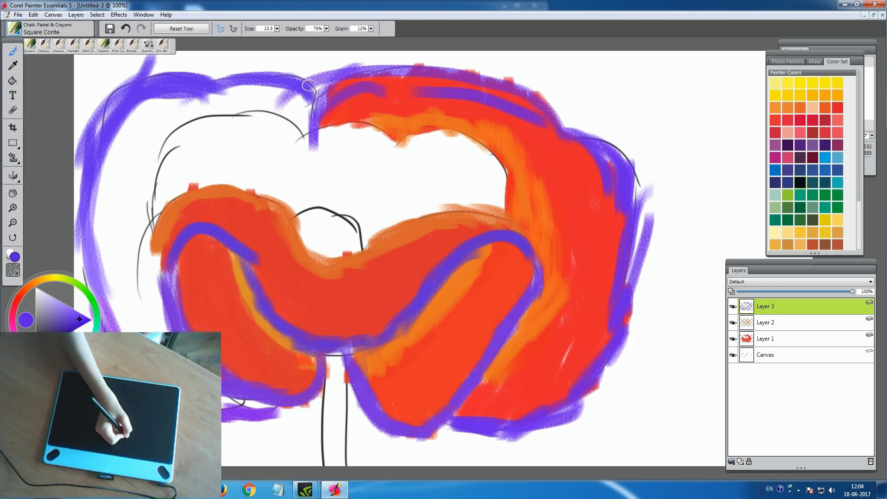
# - Fill the left outer petal with red and add an orange band along its inner edge, both on Layer 3
pyautogui.click(20, 297)
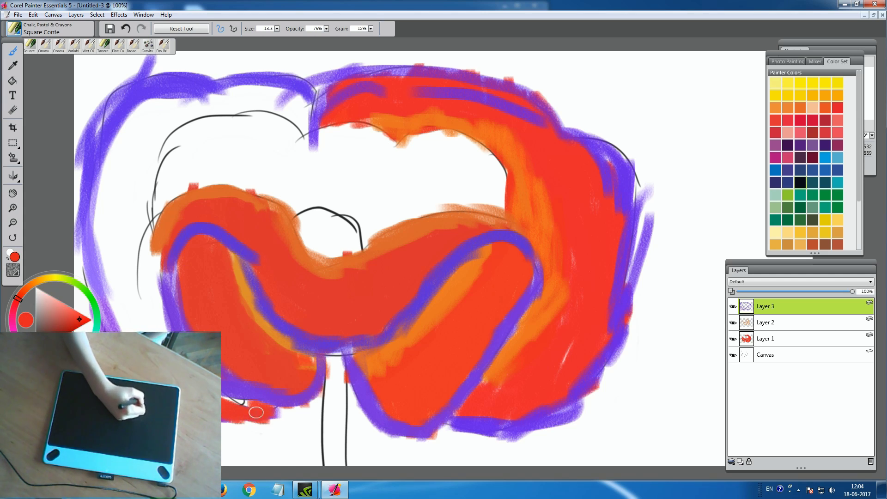
pyautogui.moveTo(148, 331)
pyautogui.mouseDown()
pyautogui.moveTo(101, 298)
pyautogui.moveTo(132, 190)
pyautogui.moveTo(87, 185)
pyautogui.moveTo(111, 194)
pyautogui.moveTo(103, 174)
pyautogui.moveTo(145, 148)
pyautogui.moveTo(166, 106)
pyautogui.moveTo(206, 102)
pyautogui.moveTo(217, 87)
pyautogui.moveTo(303, 106)
pyautogui.moveTo(208, 113)
pyautogui.mouseUp()
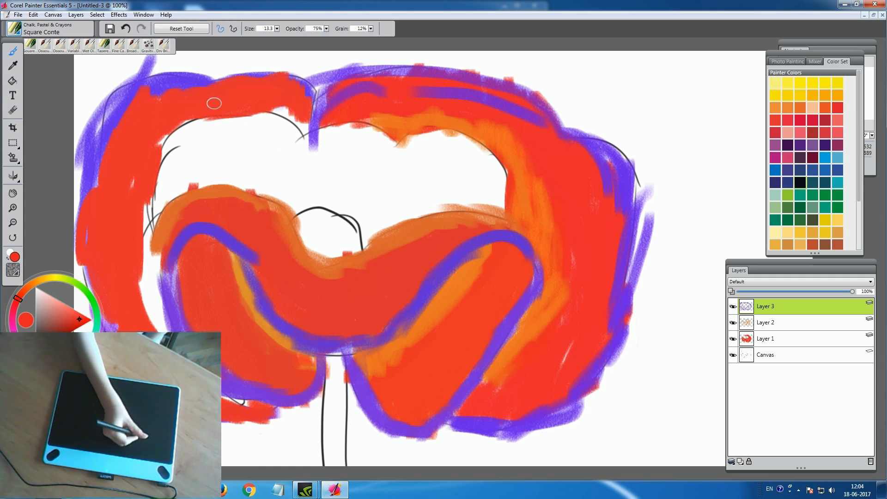
pyautogui.click(30, 286)
pyautogui.moveTo(278, 400)
pyautogui.mouseDown()
pyautogui.moveTo(141, 239)
pyautogui.moveTo(153, 327)
pyautogui.moveTo(146, 194)
pyautogui.moveTo(163, 131)
pyautogui.moveTo(216, 108)
pyautogui.moveTo(284, 104)
pyautogui.moveTo(319, 136)
pyautogui.mouseUp()
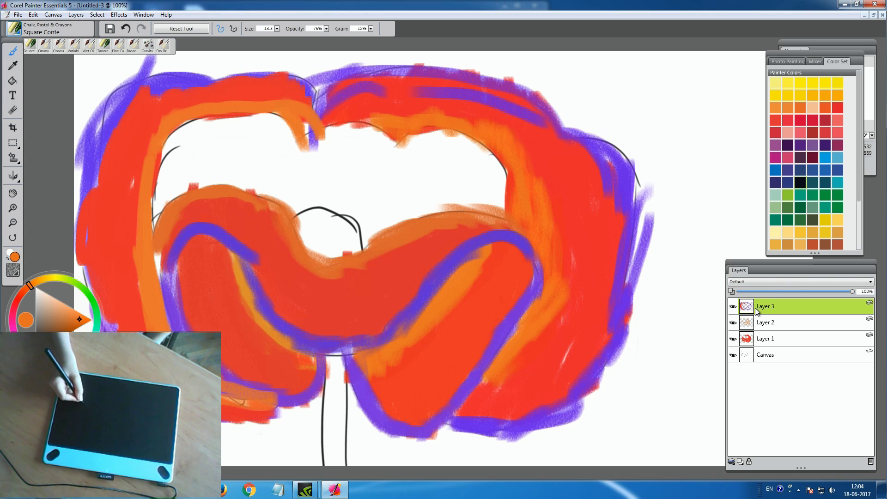
# - Repaint the left outer petal's outline with sampled violet on Layer 3 and erase stray strokes outside its upper curve
pyautogui.keyDown('alt'); pyautogui.click(99, 129); pyautogui.keyUp('alt')
pyautogui.moveTo(85, 189); pyautogui.dragTo(97, 280)
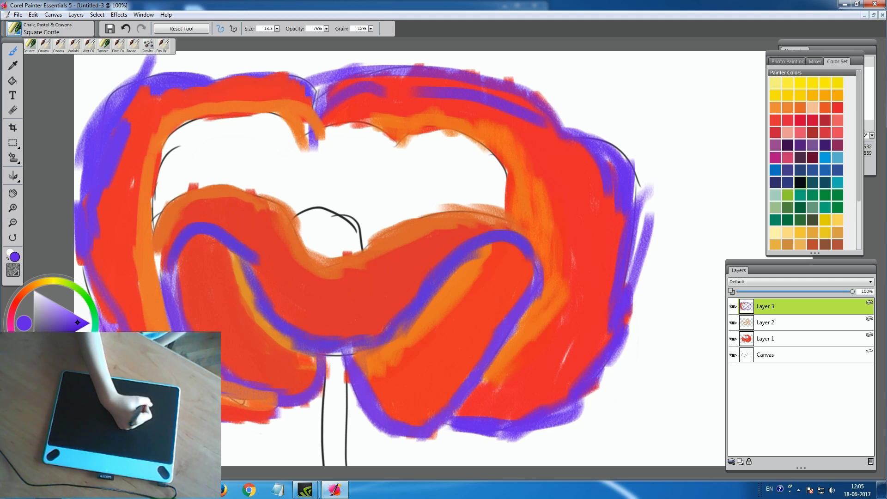
pyautogui.moveTo(211, 80)
pyautogui.mouseDown()
pyautogui.moveTo(255, 75)
pyautogui.moveTo(297, 87)
pyautogui.mouseUp()
pyautogui.click(13, 110)
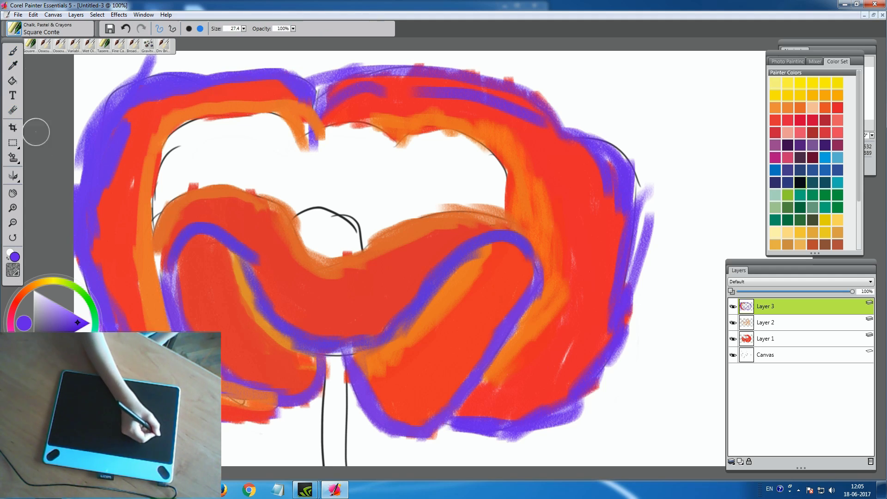
pyautogui.moveTo(82, 167); pyautogui.dragTo(120, 103)
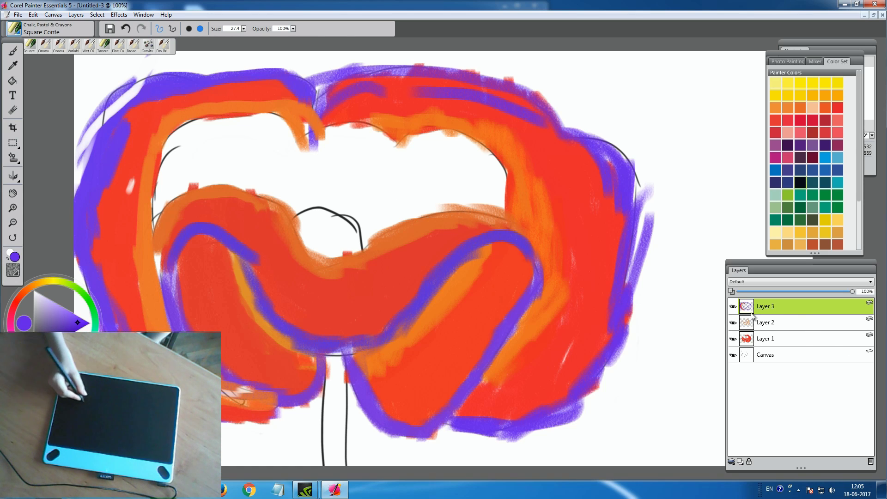
# - Outline the scalloped upper edge and sides of the inner back petal with violet on Layer 3
pyautogui.click(13, 51)
pyautogui.moveTo(161, 162)
pyautogui.mouseDown()
pyautogui.moveTo(223, 116)
pyautogui.moveTo(292, 132)
pyautogui.moveTo(295, 141)
pyautogui.mouseUp()
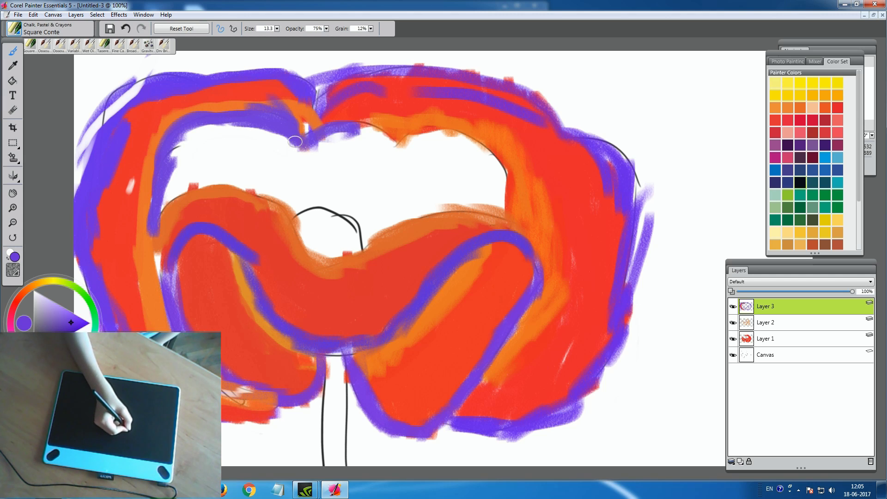
pyautogui.moveTo(361, 129)
pyautogui.mouseDown()
pyautogui.moveTo(467, 138)
pyautogui.moveTo(508, 222)
pyautogui.mouseUp()
# - Fill the inner back petal on Layer 3 with muted red down to the front petal, leaving the flower's centre open
pyautogui.click(2, 319)
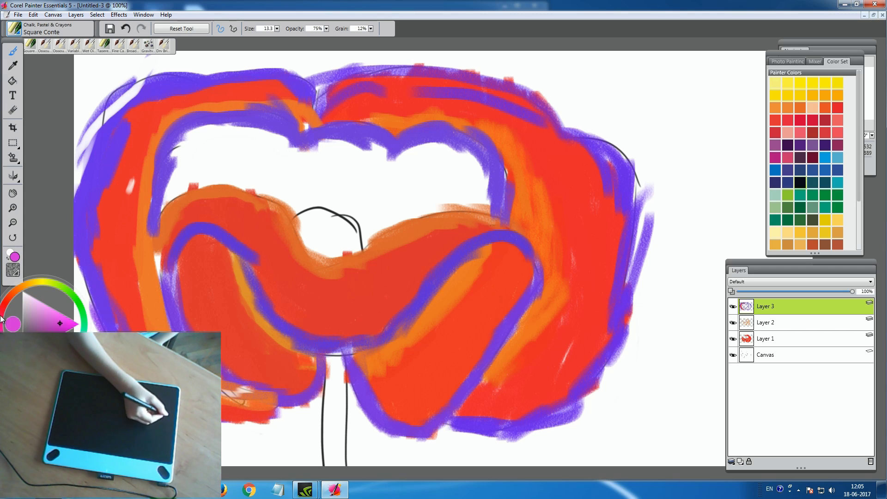
pyautogui.moveTo(171, 181)
pyautogui.mouseDown()
pyautogui.moveTo(182, 143)
pyautogui.moveTo(201, 127)
pyautogui.moveTo(215, 143)
pyautogui.moveTo(232, 121)
pyautogui.moveTo(249, 146)
pyautogui.moveTo(250, 134)
pyautogui.moveTo(237, 140)
pyautogui.moveTo(275, 153)
pyautogui.mouseUp()
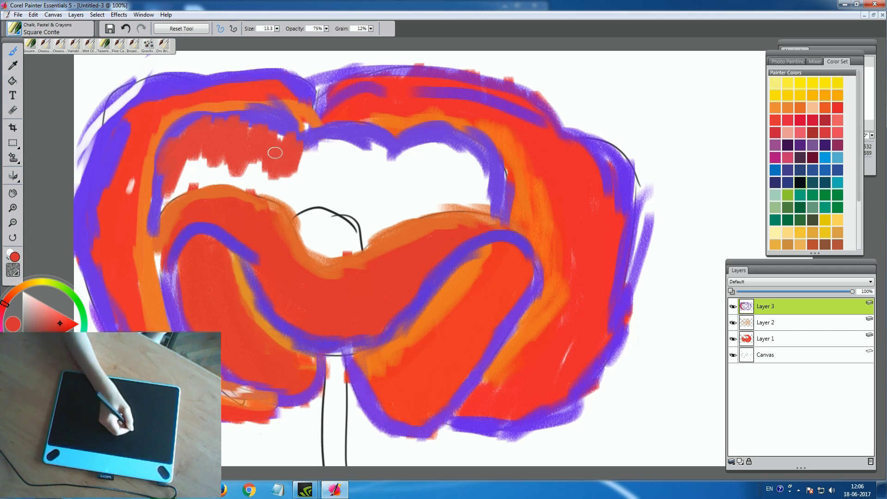
pyautogui.moveTo(206, 126)
pyautogui.mouseDown()
pyautogui.moveTo(324, 155)
pyautogui.moveTo(333, 143)
pyautogui.moveTo(434, 157)
pyautogui.moveTo(393, 165)
pyautogui.moveTo(431, 156)
pyautogui.moveTo(421, 148)
pyautogui.moveTo(438, 171)
pyautogui.moveTo(473, 151)
pyautogui.moveTo(487, 188)
pyautogui.moveTo(459, 153)
pyautogui.moveTo(424, 150)
pyautogui.moveTo(356, 182)
pyautogui.moveTo(368, 163)
pyautogui.moveTo(222, 166)
pyautogui.mouseUp()
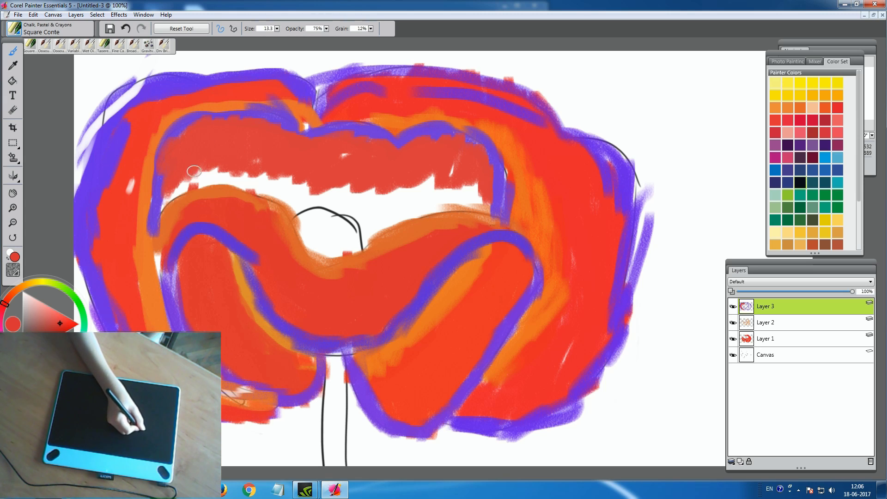
pyautogui.moveTo(369, 198)
pyautogui.mouseDown()
pyautogui.moveTo(430, 163)
pyautogui.moveTo(317, 184)
pyautogui.mouseUp()
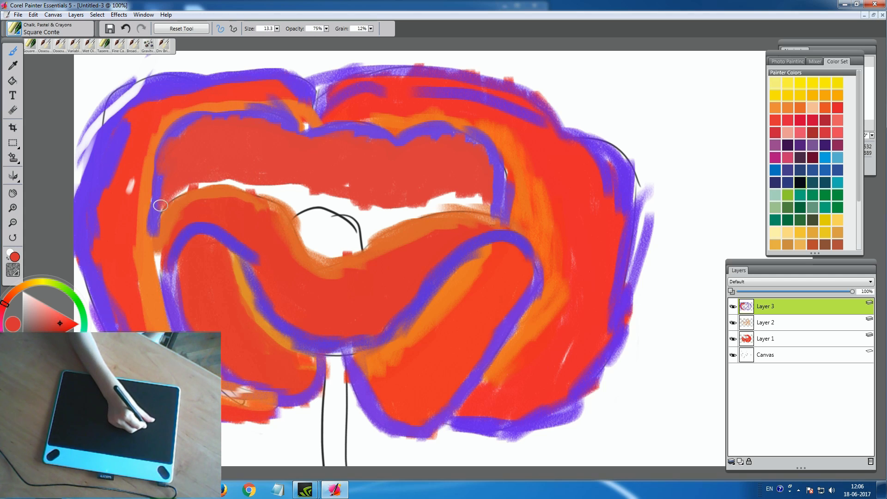
pyautogui.moveTo(257, 183); pyautogui.dragTo(265, 198)
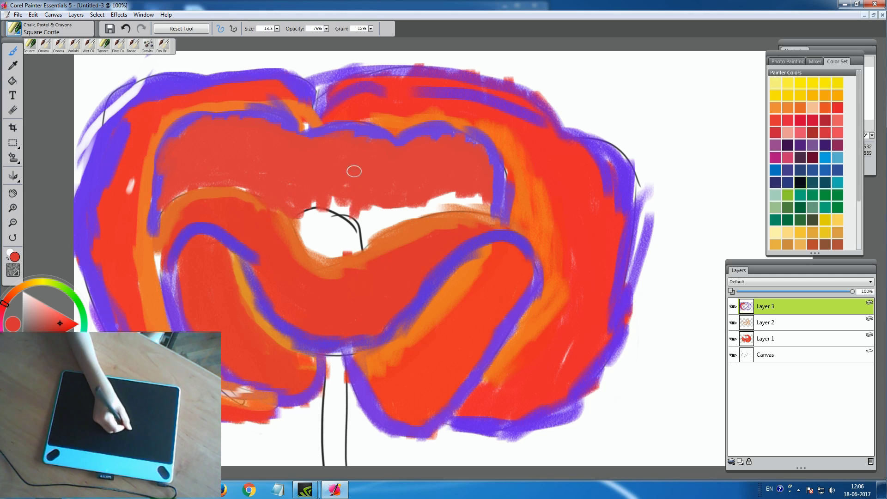
pyautogui.moveTo(343, 215)
pyautogui.mouseDown()
pyautogui.moveTo(368, 247)
pyautogui.moveTo(371, 227)
pyautogui.mouseUp()
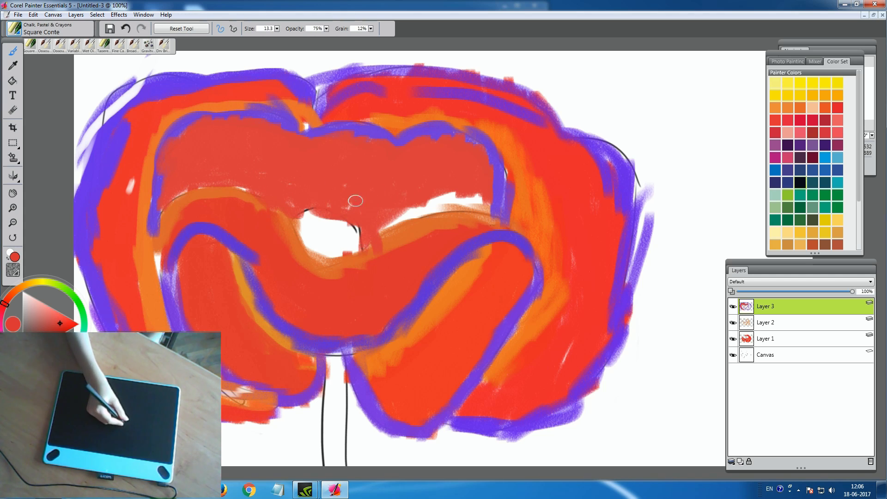
pyautogui.moveTo(425, 203); pyautogui.dragTo(438, 207)
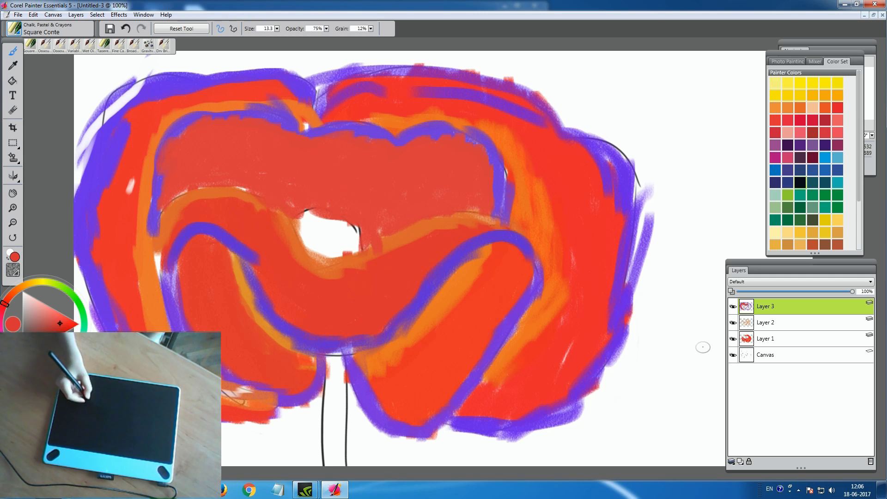
# - Fill the flower's centre on the Canvas layer with black sampled from its outline
pyautogui.click(781, 354)
pyautogui.keyDown('alt'); pyautogui.click(357, 227); pyautogui.keyUp('alt')
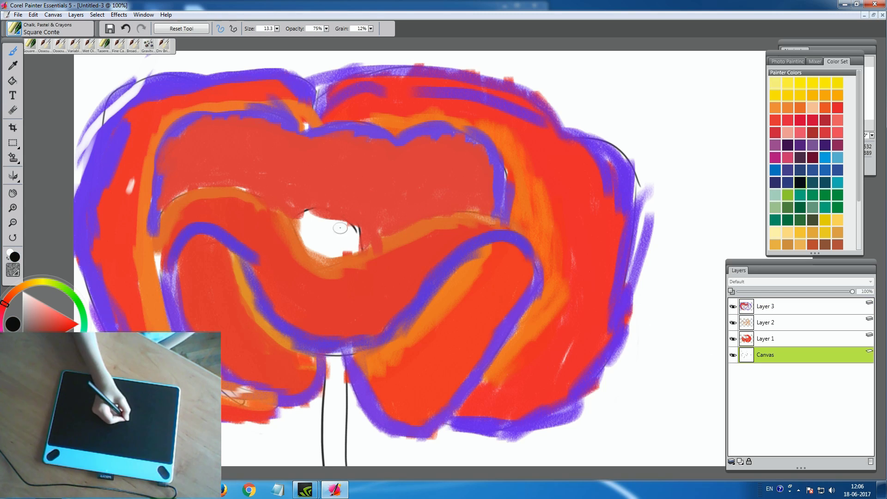
pyautogui.moveTo(348, 242)
pyautogui.mouseDown()
pyautogui.moveTo(335, 247)
pyautogui.moveTo(330, 226)
pyautogui.mouseUp()
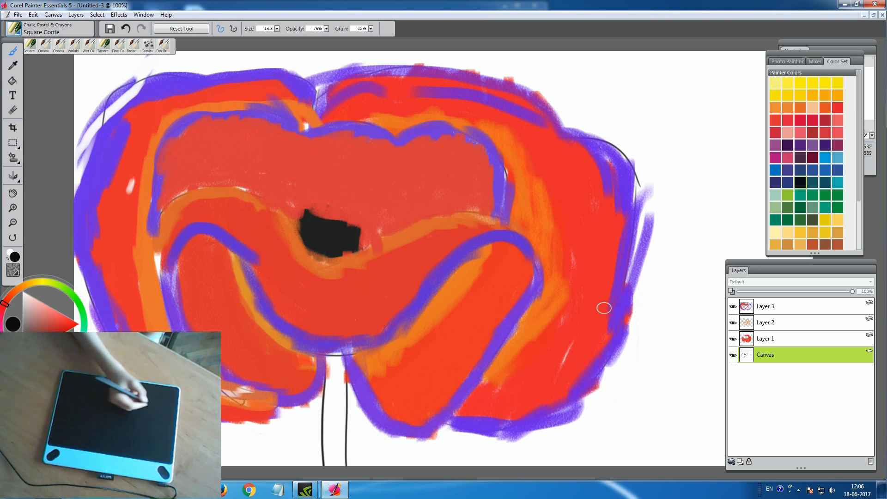
# - Erase the red on Layer 3 above the flower's black centre and fill the opening with black on Canvas to make it round
pyautogui.click(766, 322)
pyautogui.click(765, 339)
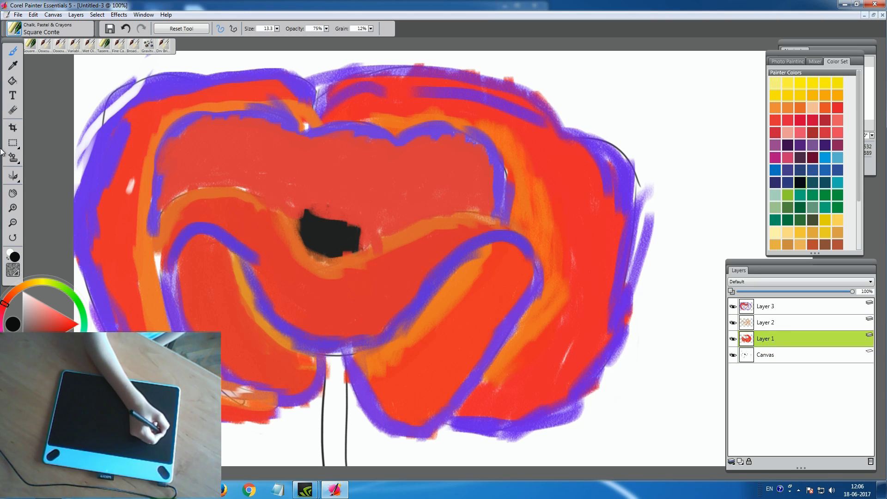
pyautogui.click(12, 110)
pyautogui.click(765, 306)
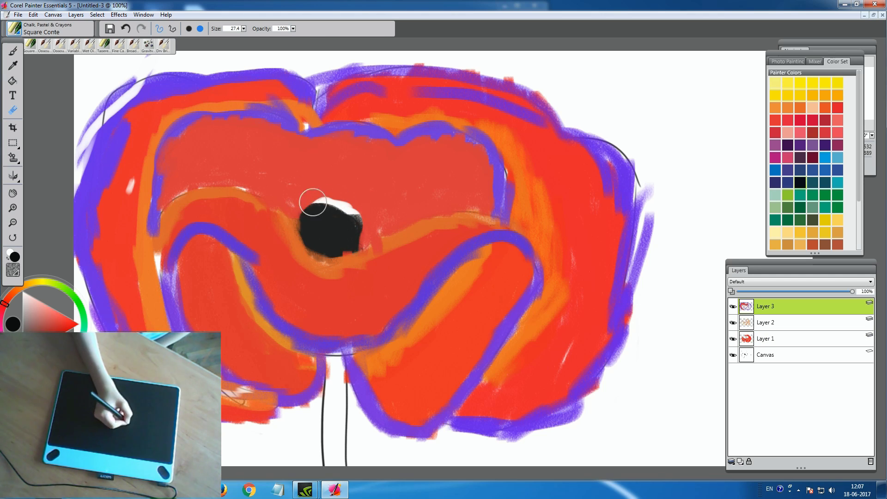
pyautogui.click(12, 50)
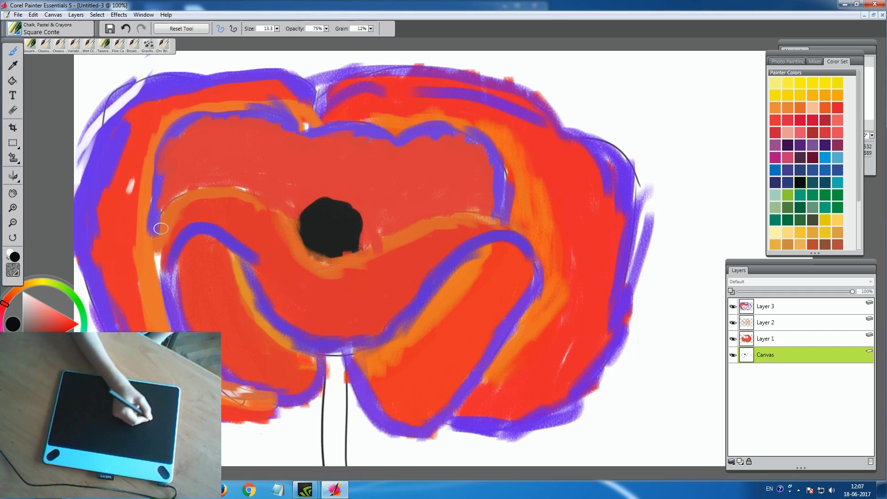
# - Paint a white highlight on the black centre's left side and fill the stem with bright green on the Canvas layer
pyautogui.click(23, 292)
pyautogui.moveTo(312, 235); pyautogui.dragTo(308, 237)
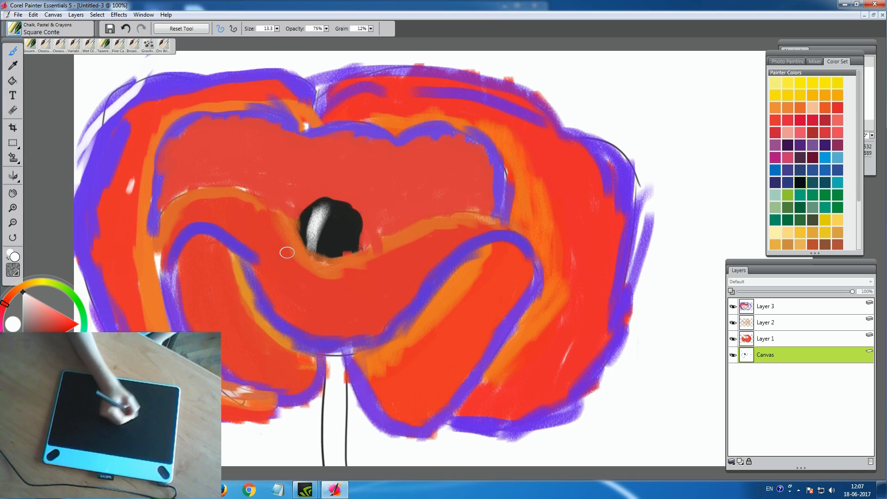
pyautogui.click(76, 305)
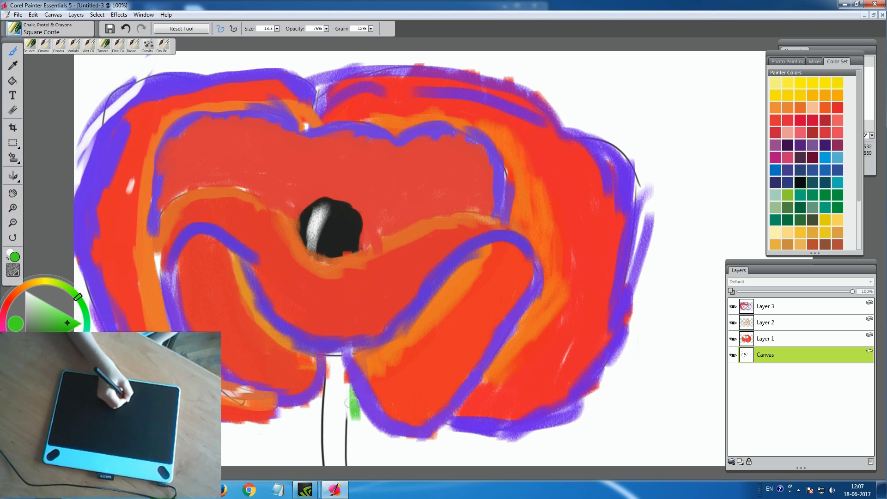
pyautogui.moveTo(335, 375); pyautogui.dragTo(328, 444)
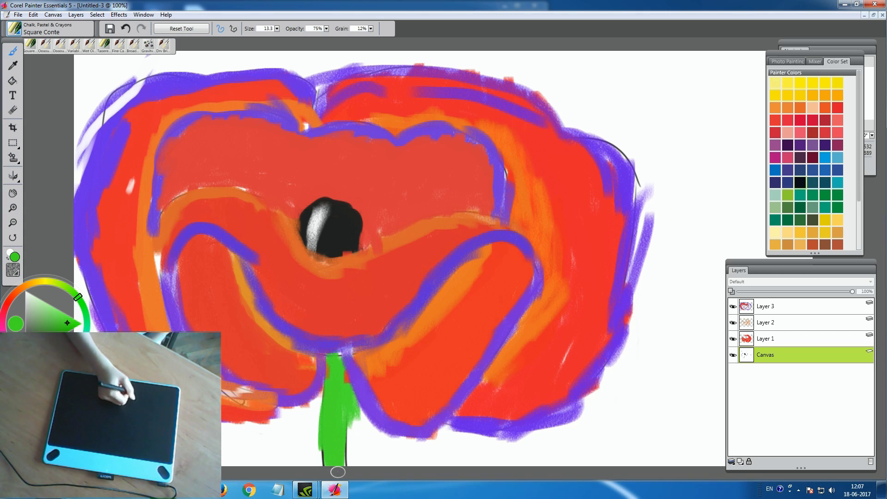
# - Cover the white background around the flower with blue on the Canvas layer, using the Acrylics & Oils Variable Flat brush
pyautogui.click(18, 28)
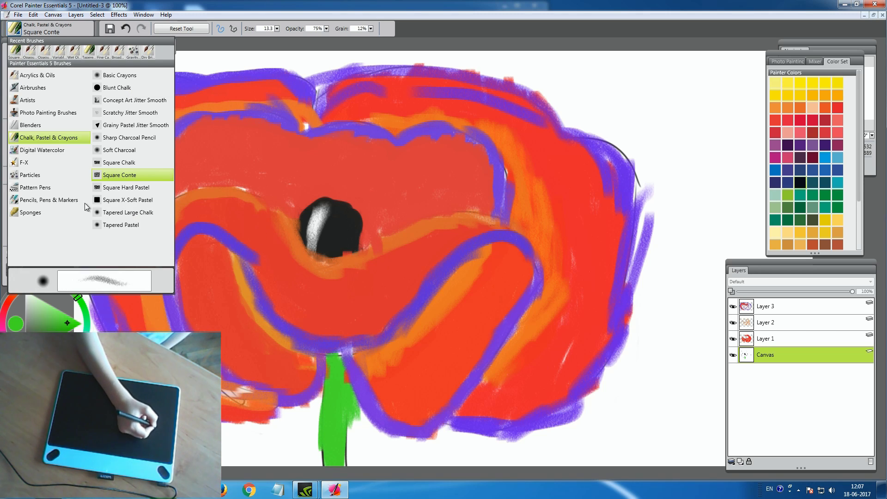
pyautogui.click(47, 76)
pyautogui.click(111, 212)
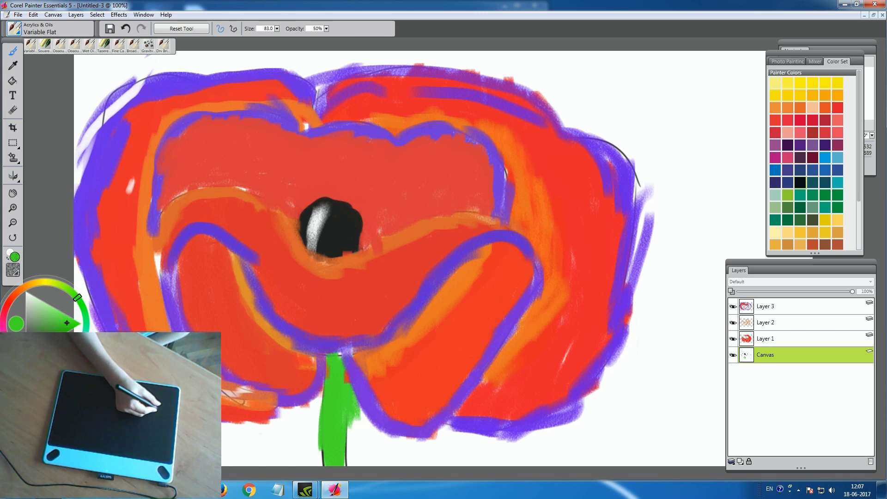
pyautogui.click(826, 157)
pyautogui.moveTo(638, 138)
pyautogui.mouseDown()
pyautogui.moveTo(723, 152)
pyautogui.moveTo(744, 49)
pyautogui.moveTo(708, 42)
pyautogui.moveTo(654, 87)
pyautogui.moveTo(531, 93)
pyautogui.moveTo(312, 83)
pyautogui.moveTo(139, 61)
pyautogui.moveTo(118, 258)
pyautogui.moveTo(81, 301)
pyautogui.mouseUp()
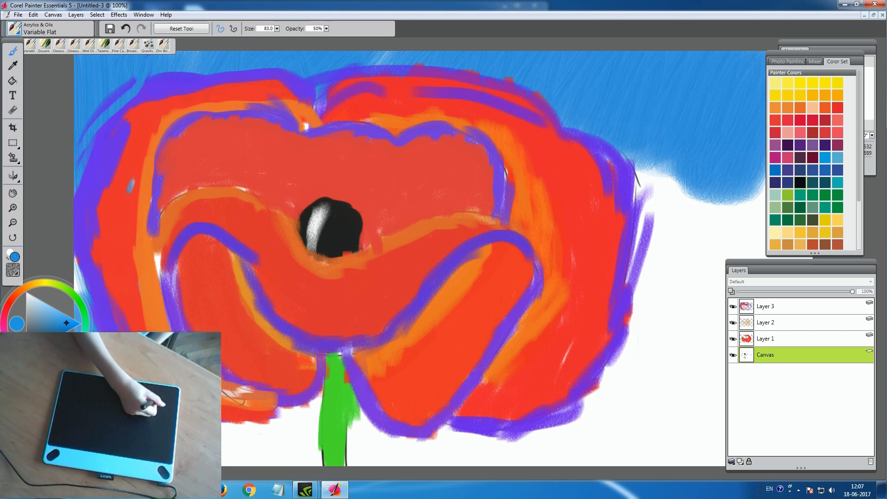
pyautogui.moveTo(221, 443)
pyautogui.mouseDown()
pyautogui.moveTo(249, 443)
pyautogui.moveTo(257, 420)
pyautogui.moveTo(283, 445)
pyautogui.moveTo(285, 409)
pyautogui.mouseUp()
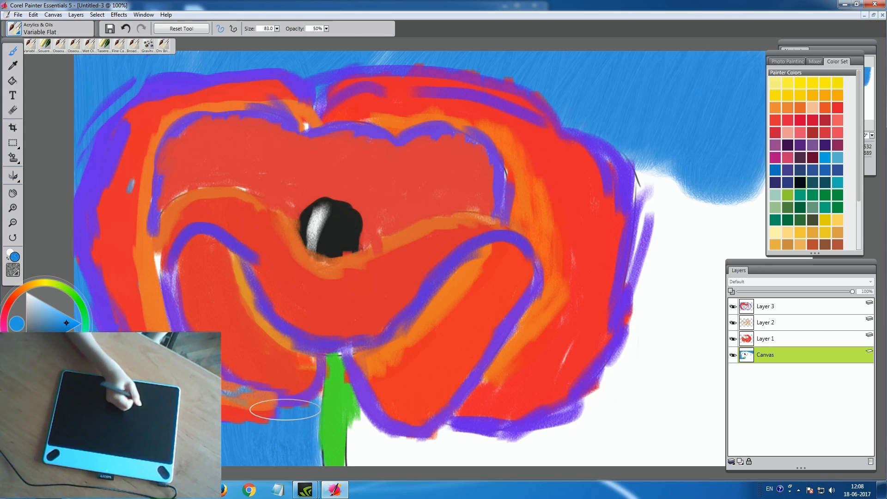
pyautogui.moveTo(401, 448)
pyautogui.mouseDown()
pyautogui.moveTo(382, 455)
pyautogui.moveTo(385, 434)
pyautogui.moveTo(370, 431)
pyautogui.moveTo(404, 438)
pyautogui.moveTo(430, 463)
pyautogui.moveTo(512, 459)
pyautogui.moveTo(571, 422)
pyautogui.moveTo(600, 455)
pyautogui.moveTo(646, 365)
pyautogui.moveTo(677, 450)
pyautogui.moveTo(655, 413)
pyautogui.moveTo(703, 453)
pyautogui.moveTo(710, 301)
pyautogui.moveTo(688, 292)
pyautogui.moveTo(672, 317)
pyautogui.moveTo(670, 292)
pyautogui.moveTo(682, 165)
pyautogui.moveTo(675, 207)
pyautogui.moveTo(695, 248)
pyautogui.moveTo(733, 180)
pyautogui.moveTo(753, 233)
pyautogui.moveTo(675, 204)
pyautogui.mouseUp()
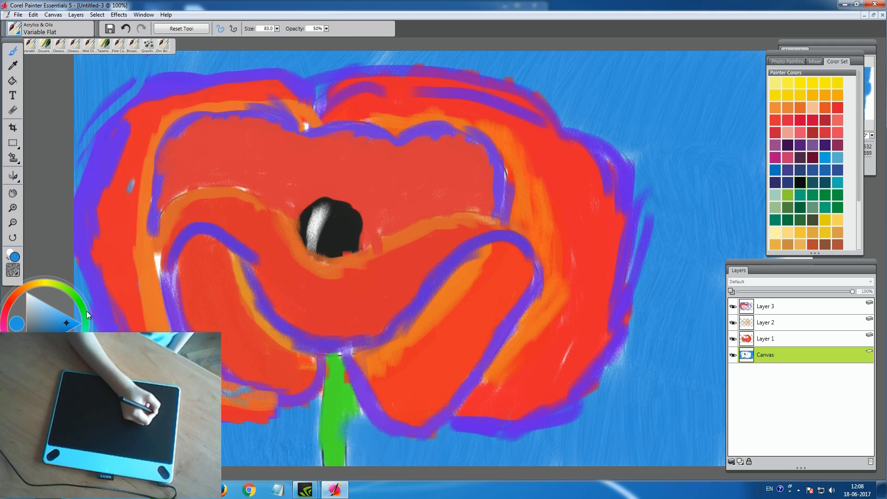
# - Brush a long turquoise arc and a shorter green streak over the blue background to the right of the flower
pyautogui.moveTo(696, 286); pyautogui.dragTo(618, 444)
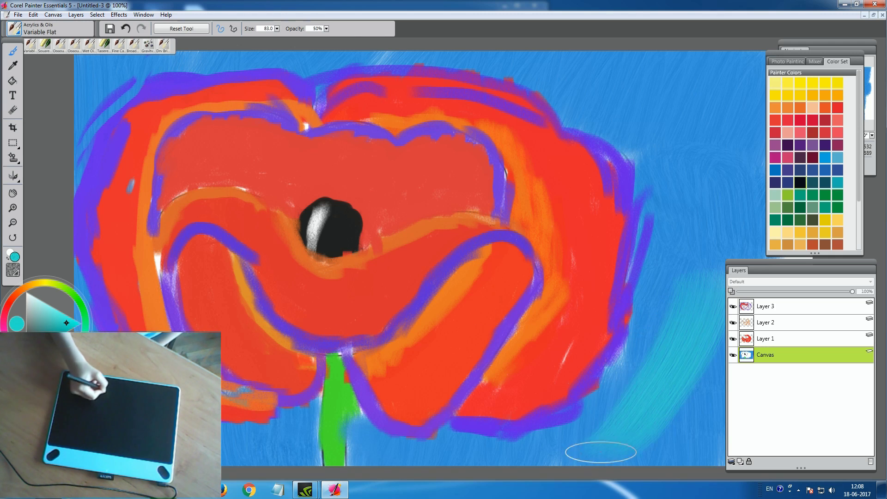
pyautogui.moveTo(677, 77); pyautogui.dragTo(668, 291)
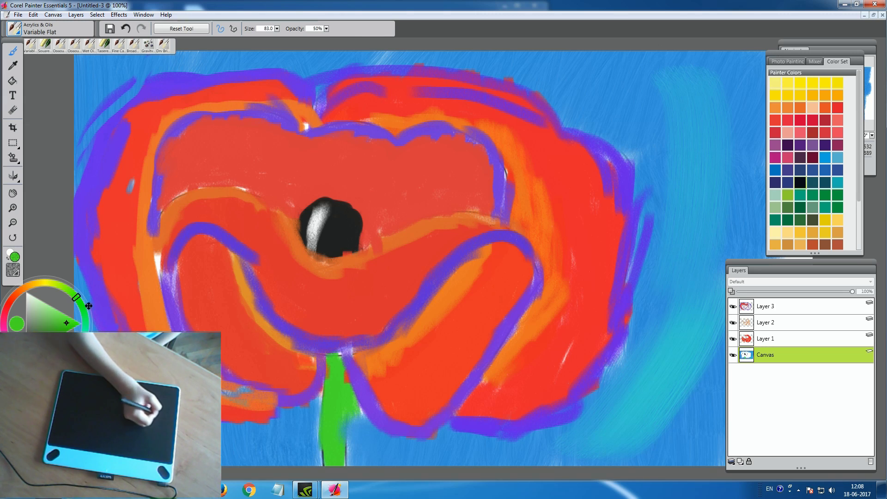
pyautogui.moveTo(748, 109); pyautogui.dragTo(705, 236)
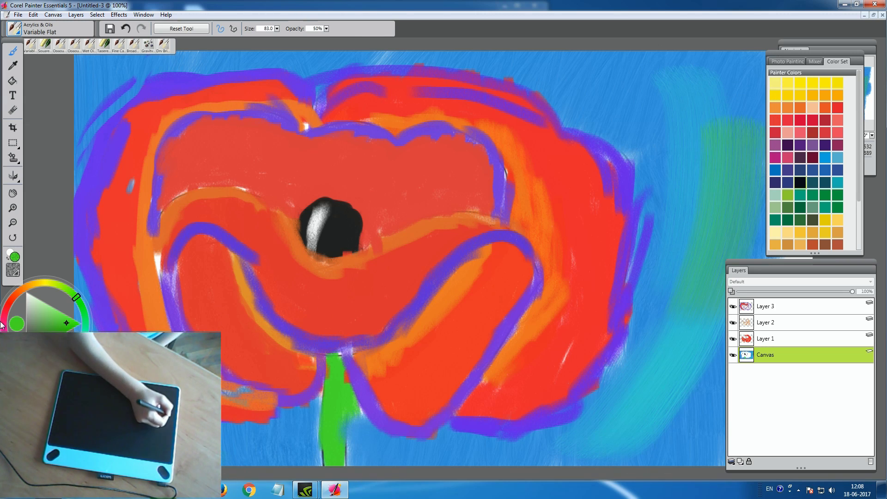
# - Add darker violet-blue strokes over the background's turquoise and green streaks and in patches around the flower
pyautogui.moveTo(76, 298); pyautogui.dragTo(82, 338)
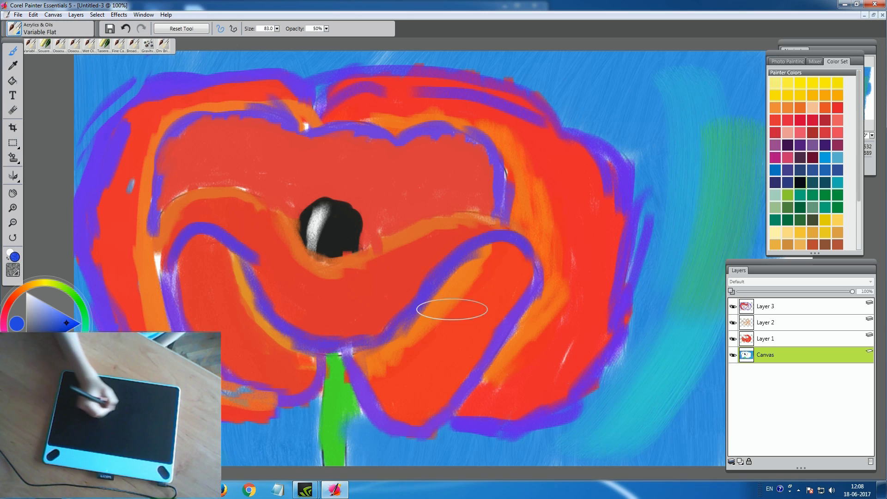
pyautogui.moveTo(687, 134); pyautogui.dragTo(687, 275)
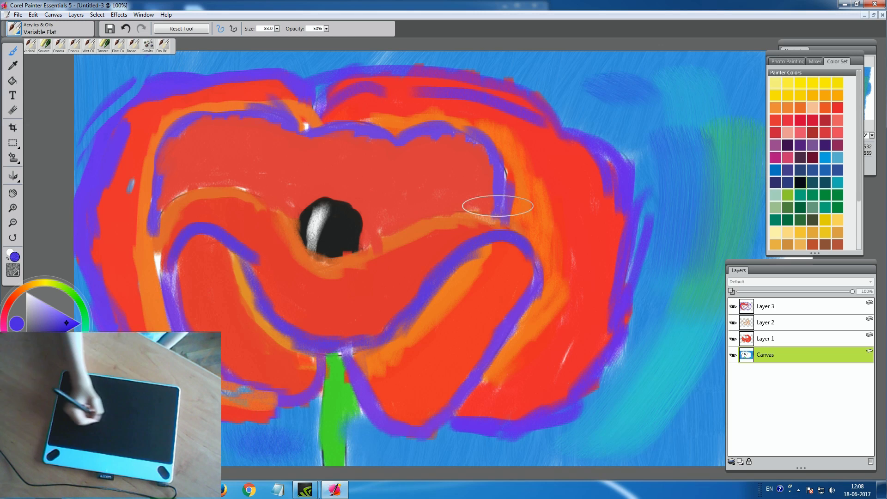
pyautogui.moveTo(622, 420)
pyautogui.mouseDown()
pyautogui.moveTo(655, 420)
pyautogui.moveTo(713, 354)
pyautogui.moveTo(678, 421)
pyautogui.moveTo(592, 465)
pyautogui.moveTo(654, 443)
pyautogui.moveTo(699, 389)
pyautogui.mouseUp()
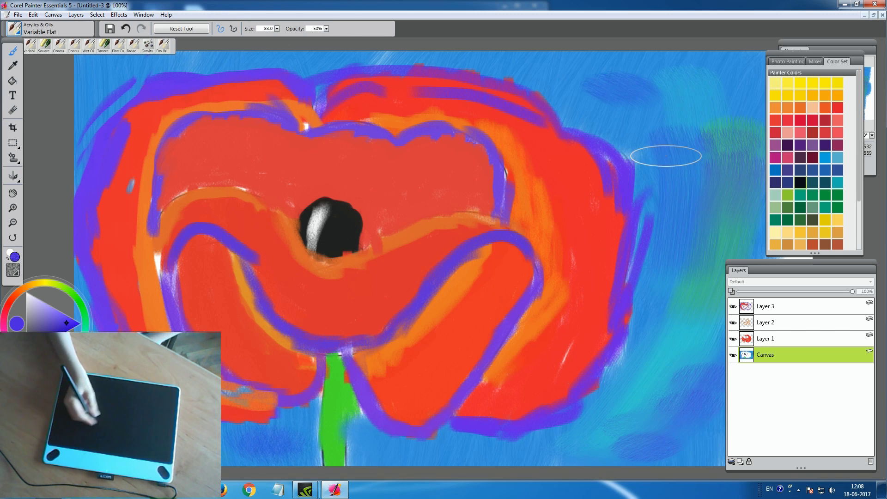
# - Paint a large rounded white cloud behind the flower's upper right petal on the Canvas layer
pyautogui.click(18, 284)
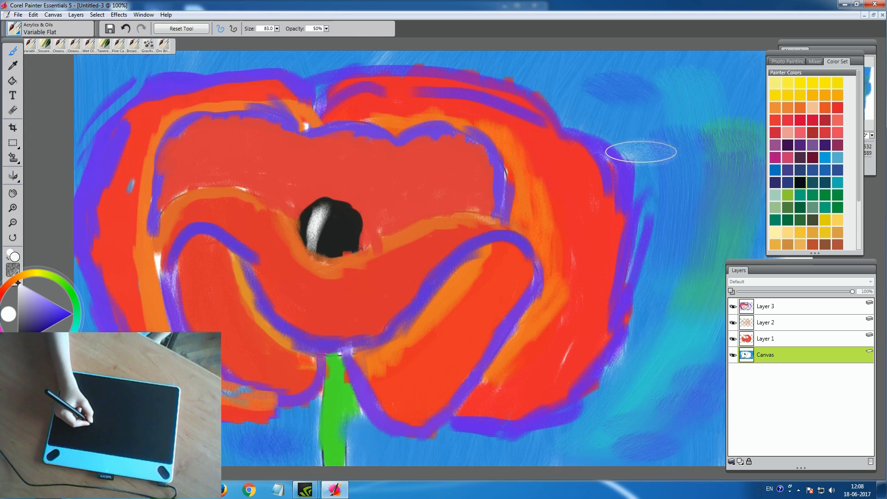
pyautogui.moveTo(644, 144); pyautogui.dragTo(661, 118)
pyautogui.moveTo(566, 122)
pyautogui.mouseDown()
pyautogui.moveTo(651, 120)
pyautogui.moveTo(615, 141)
pyautogui.moveTo(658, 117)
pyautogui.moveTo(685, 140)
pyautogui.moveTo(686, 129)
pyautogui.moveTo(720, 174)
pyautogui.moveTo(712, 223)
pyautogui.moveTo(692, 251)
pyautogui.moveTo(662, 259)
pyautogui.moveTo(711, 229)
pyautogui.moveTo(739, 235)
pyautogui.moveTo(684, 257)
pyautogui.moveTo(661, 241)
pyautogui.moveTo(666, 266)
pyautogui.moveTo(651, 274)
pyautogui.moveTo(713, 257)
pyautogui.moveTo(727, 224)
pyautogui.moveTo(708, 201)
pyautogui.moveTo(701, 147)
pyautogui.moveTo(722, 166)
pyautogui.moveTo(719, 219)
pyautogui.moveTo(678, 241)
pyautogui.moveTo(675, 254)
pyautogui.moveTo(676, 144)
pyautogui.moveTo(654, 181)
pyautogui.moveTo(669, 235)
pyautogui.moveTo(621, 144)
pyautogui.moveTo(597, 150)
pyautogui.moveTo(587, 113)
pyautogui.moveTo(616, 115)
pyautogui.mouseUp()
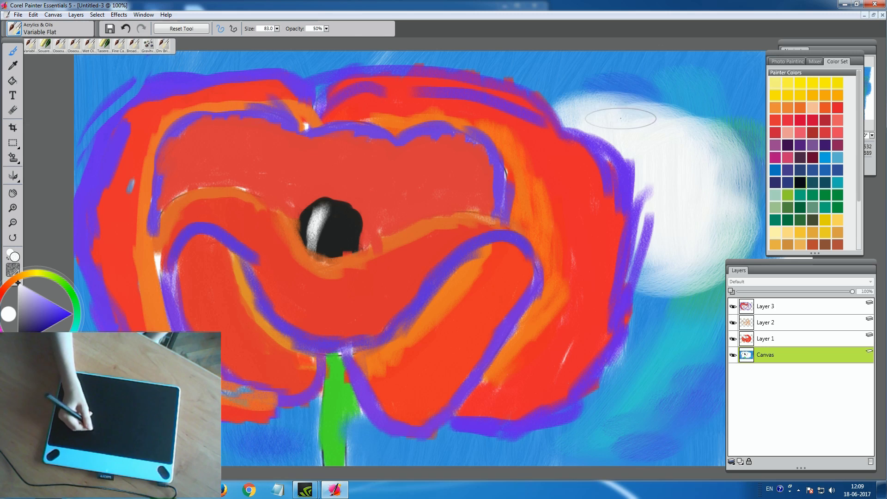
pyautogui.moveTo(563, 105)
pyautogui.mouseDown()
pyautogui.moveTo(619, 97)
pyautogui.moveTo(645, 125)
pyautogui.moveTo(687, 133)
pyautogui.moveTo(720, 173)
pyautogui.moveTo(688, 248)
pyautogui.moveTo(663, 272)
pyautogui.moveTo(701, 252)
pyautogui.moveTo(735, 174)
pyautogui.mouseUp()
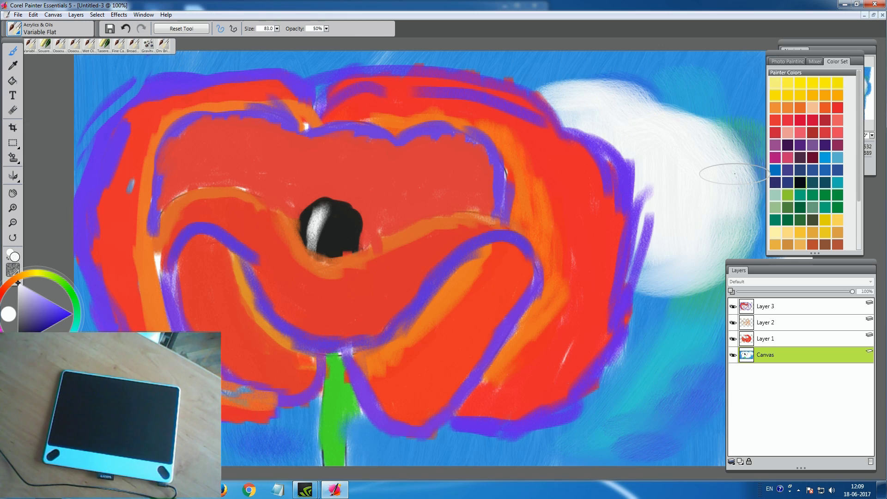